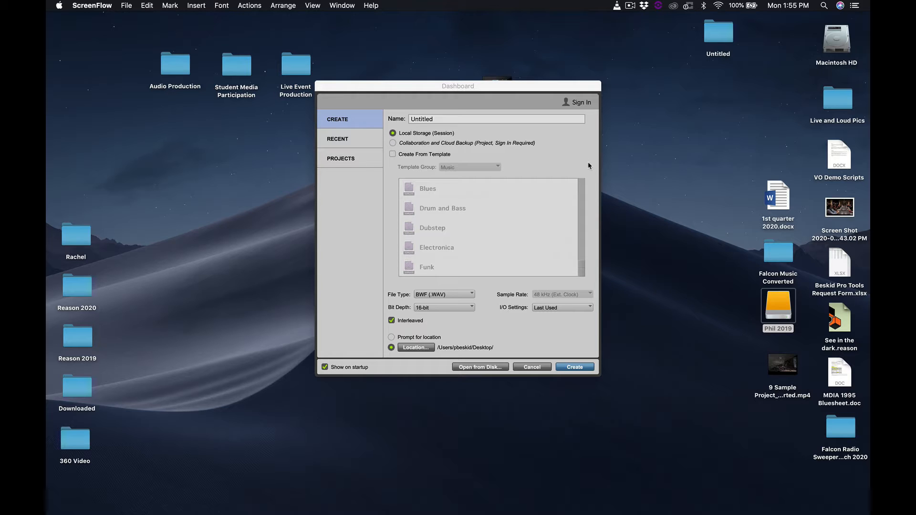
Step: Create a 24-bit local session named with the owner's surname followed by "Post Production"
{"action": "left_click", "coordinate": [484, 90]}
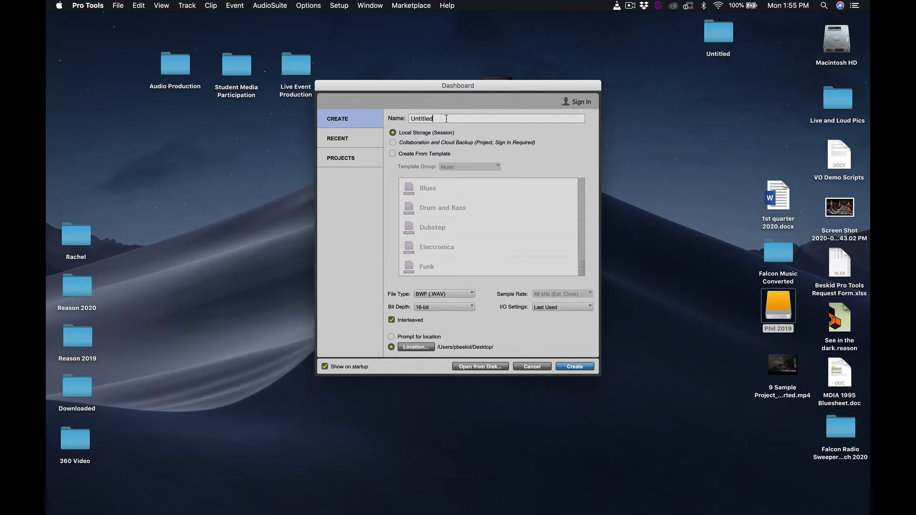
{"action": "left_click_drag", "start_coordinate": [446, 119], "coordinate": [391, 106]}
{"action": "type", "text": "Beskid Post Produc"}
{"action": "key", "text": "BackSpace"}
{"action": "type", "text": "ction"}
{"action": "left_click", "coordinate": [461, 308]}
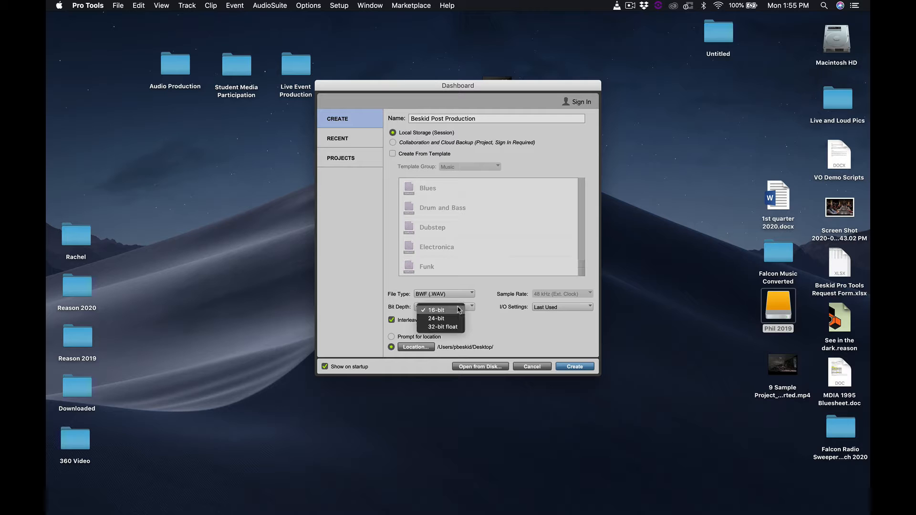
{"action": "left_click", "coordinate": [452, 318]}
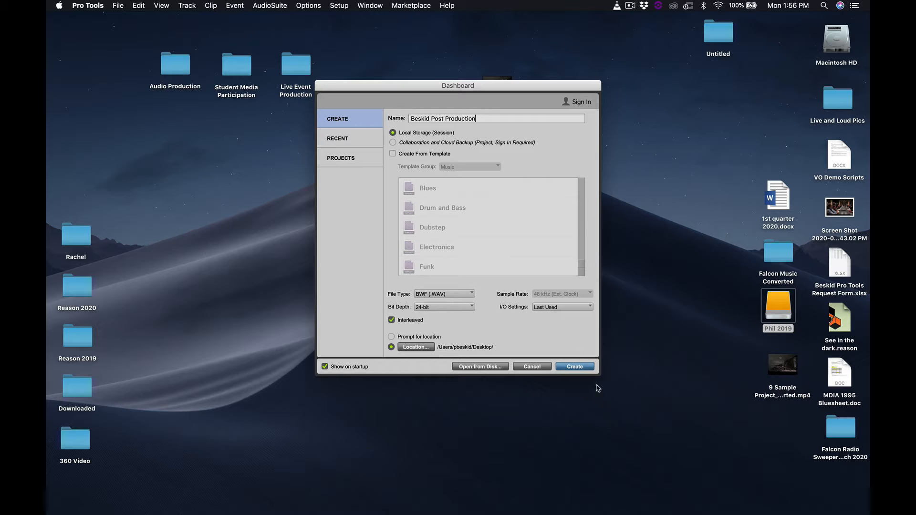
{"action": "left_click", "coordinate": [572, 368]}
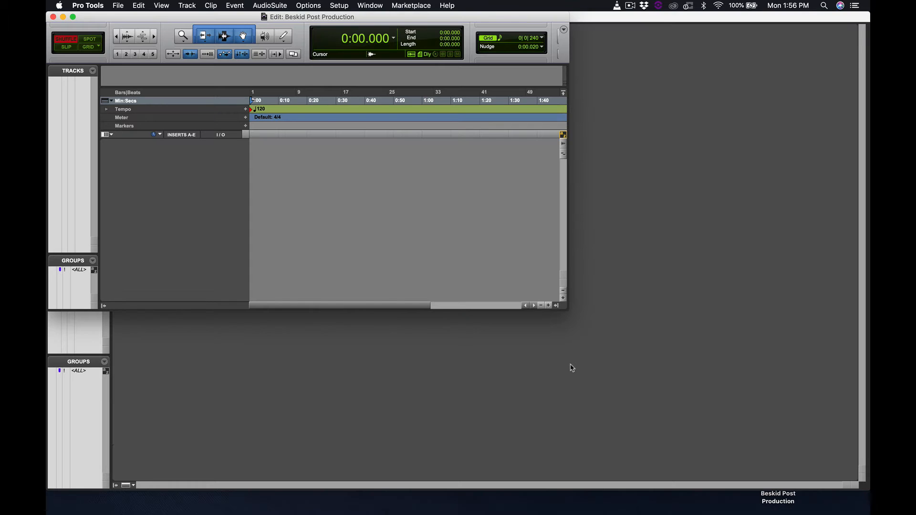
Step: Close the Mix window and enlarge the Edit window to fill the screen
{"action": "left_click", "coordinate": [649, 82]}
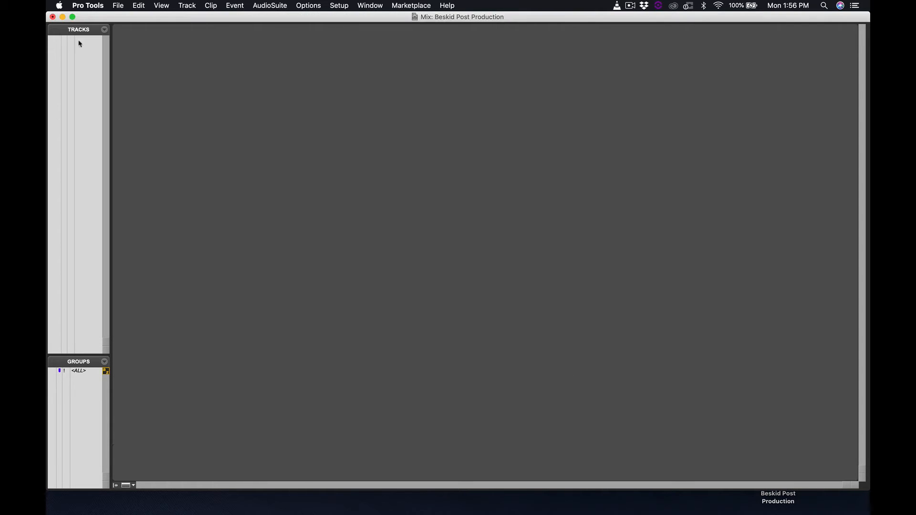
{"action": "left_click", "coordinate": [53, 17]}
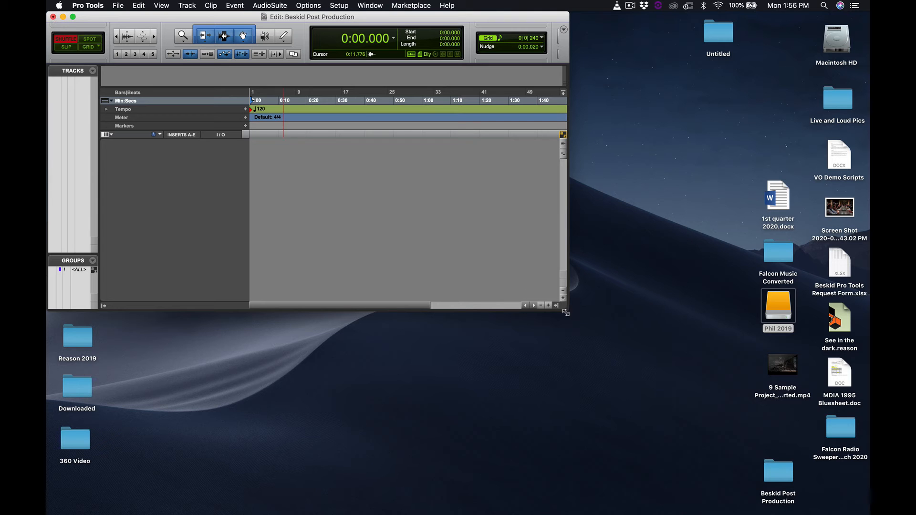
{"action": "left_click_drag", "start_coordinate": [566, 311], "coordinate": [869, 513]}
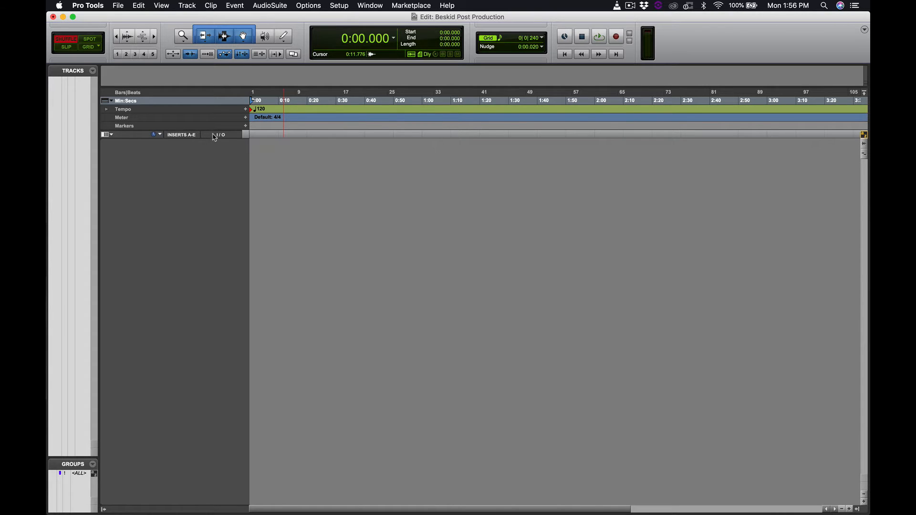
Step: Hide the Inserts A-E and I/O columns in the Edit window
{"action": "left_click", "coordinate": [105, 135]}
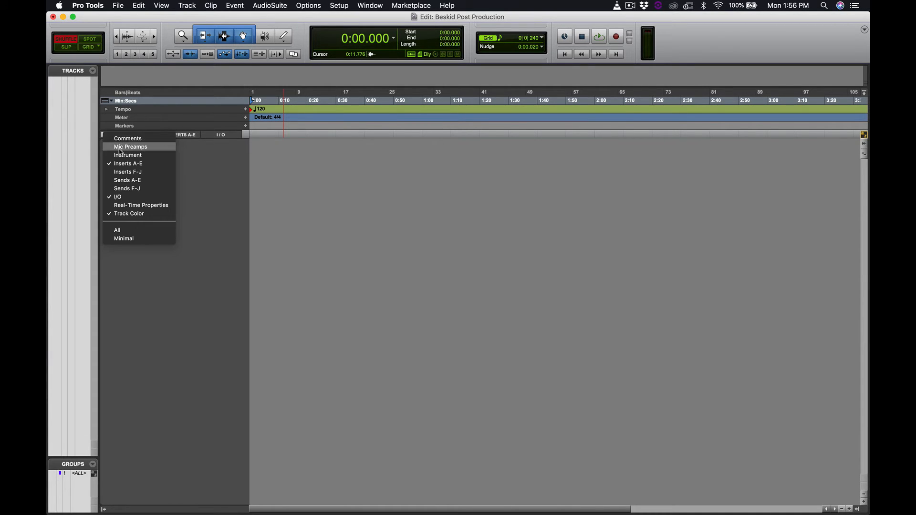
{"action": "key", "text": "Escape"}
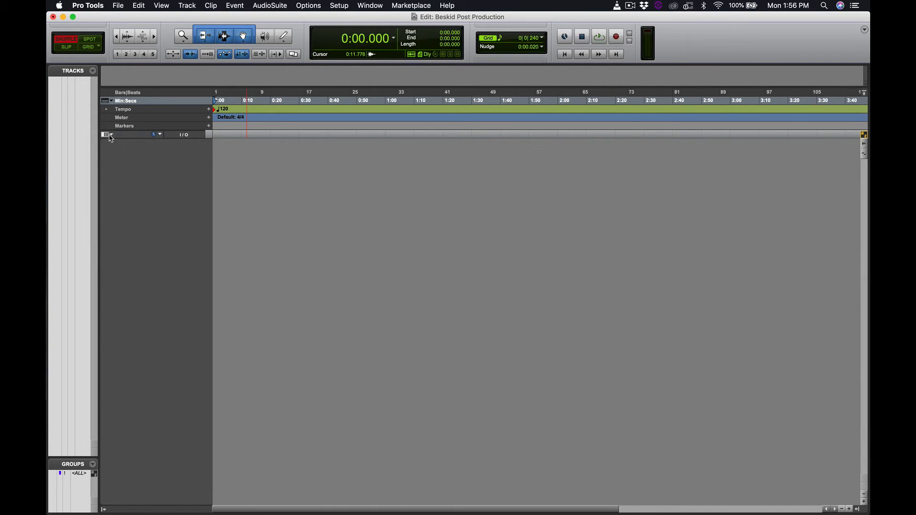
{"action": "left_click", "coordinate": [106, 135]}
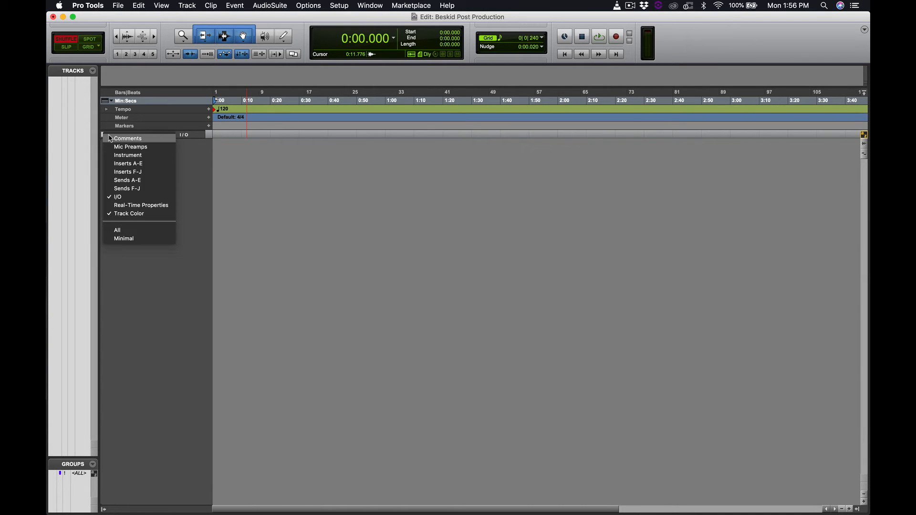
{"action": "left_click", "coordinate": [120, 198]}
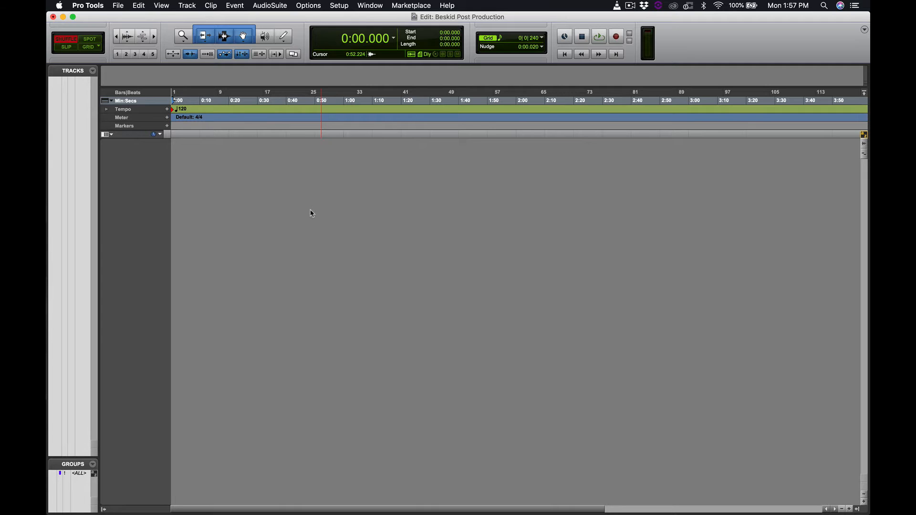
Step: Choose the video file "9 Sample Project_converted.mp4" from the Desktop for import into the session
{"action": "left_click", "coordinate": [118, 6]}
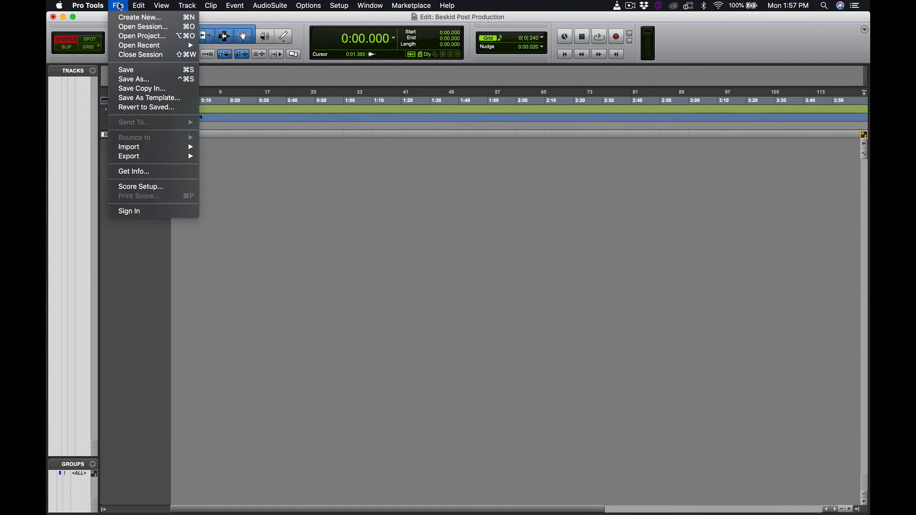
{"action": "mouse_move", "coordinate": [146, 150]}
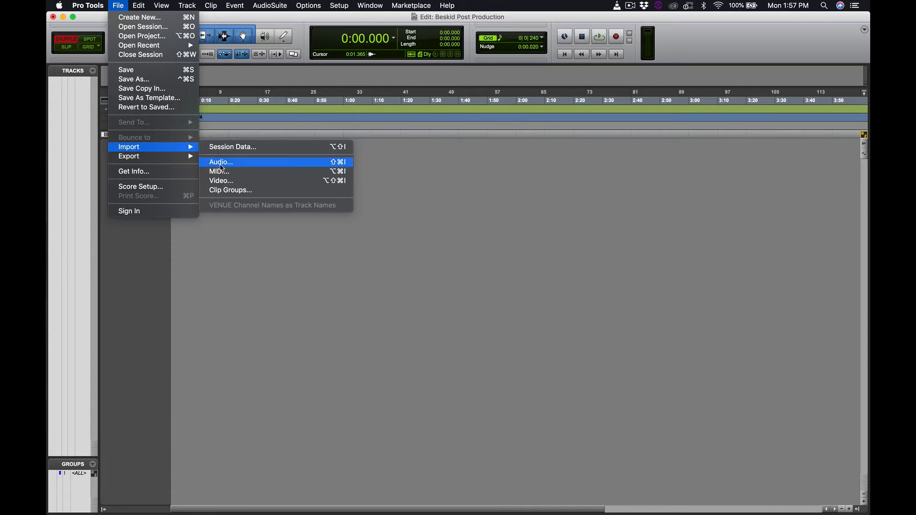
{"action": "left_click", "coordinate": [230, 180]}
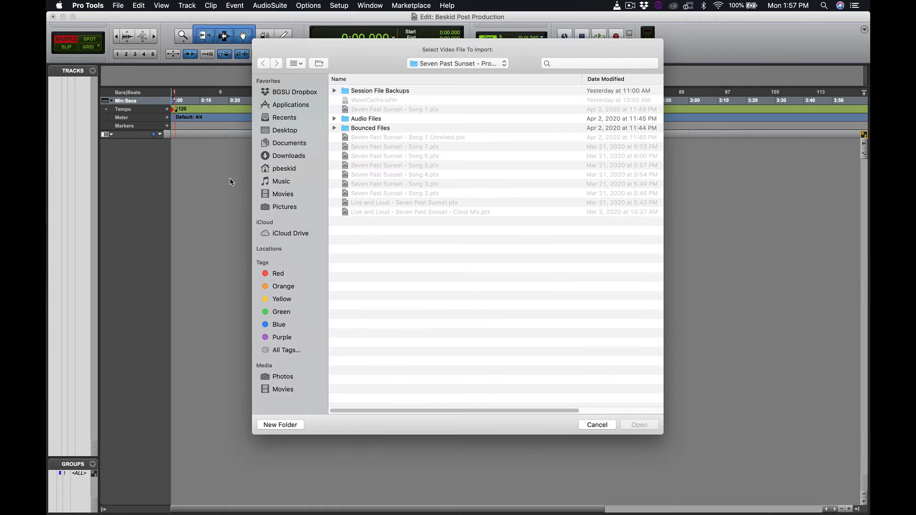
{"action": "left_click", "coordinate": [286, 131]}
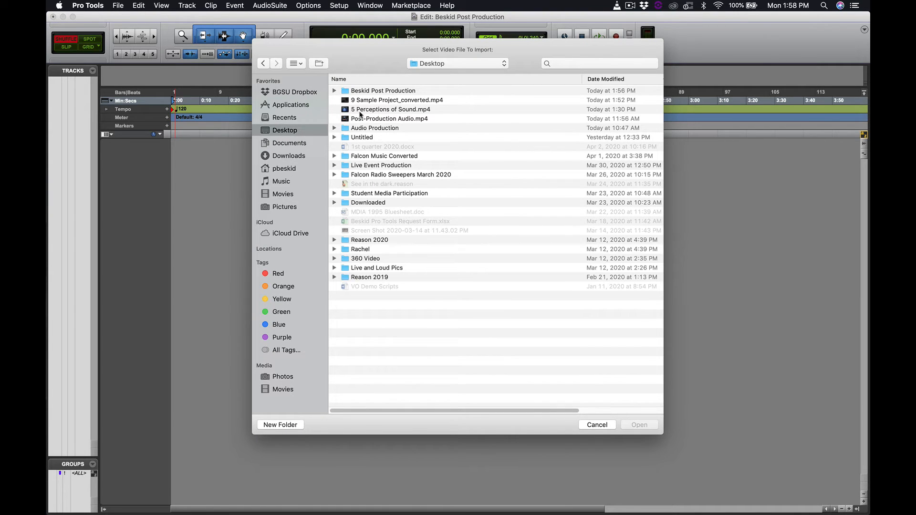
{"action": "left_click", "coordinate": [383, 100]}
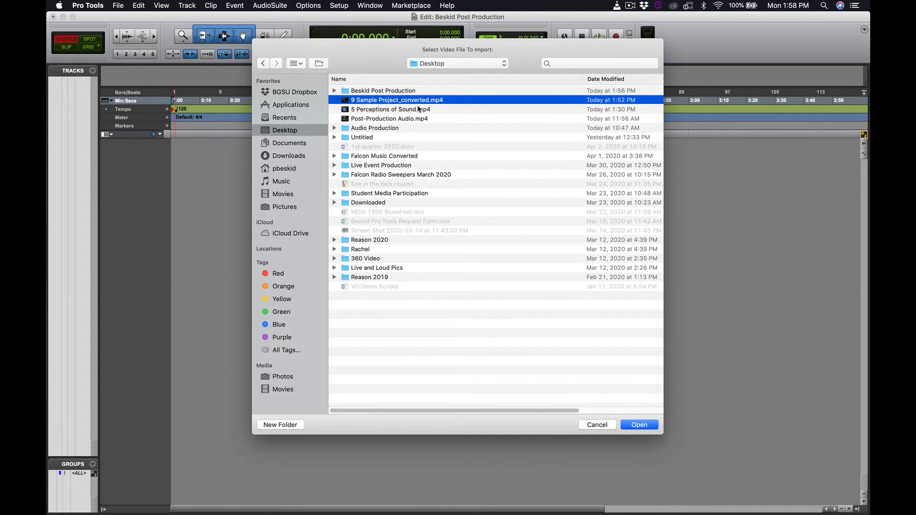
{"action": "left_click", "coordinate": [640, 425]}
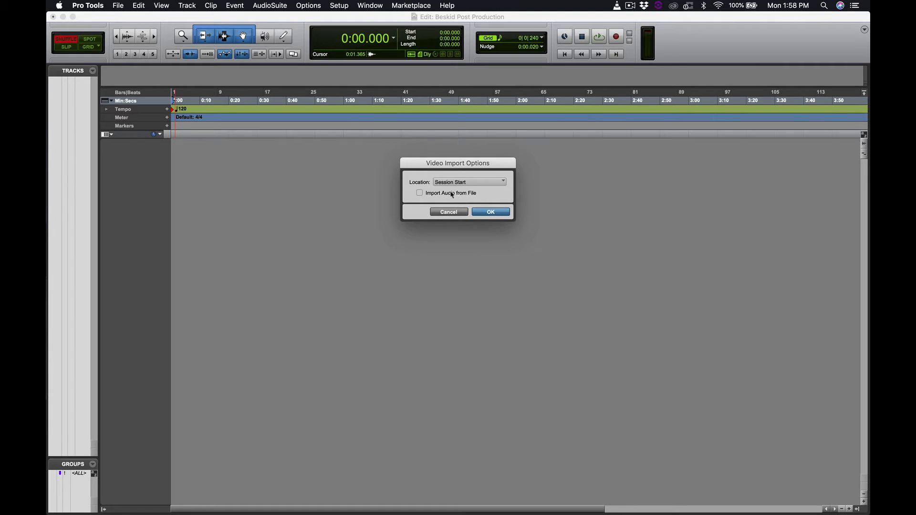
Step: Import the video at Session Start together with its audio, storing the audio in the session's Audio Files folder
{"action": "left_click", "coordinate": [420, 194]}
{"action": "left_click", "coordinate": [439, 184]}
{"action": "left_click", "coordinate": [491, 185]}
{"action": "left_click", "coordinate": [490, 213]}
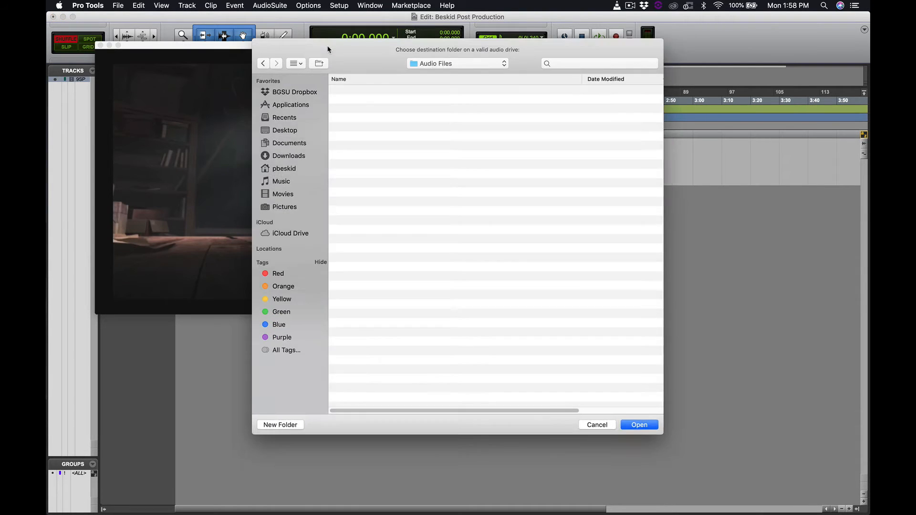
{"action": "left_click_drag", "start_coordinate": [327, 44], "coordinate": [432, 77]}
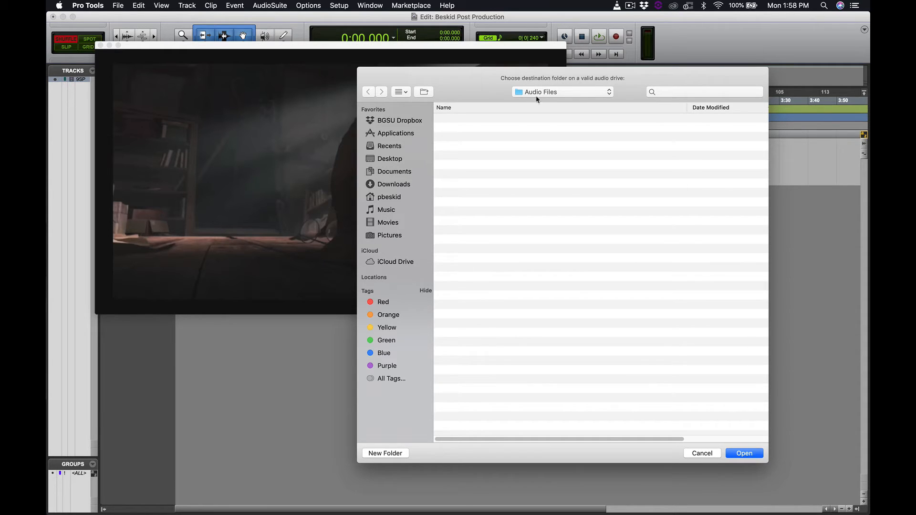
{"action": "left_click", "coordinate": [747, 455]}
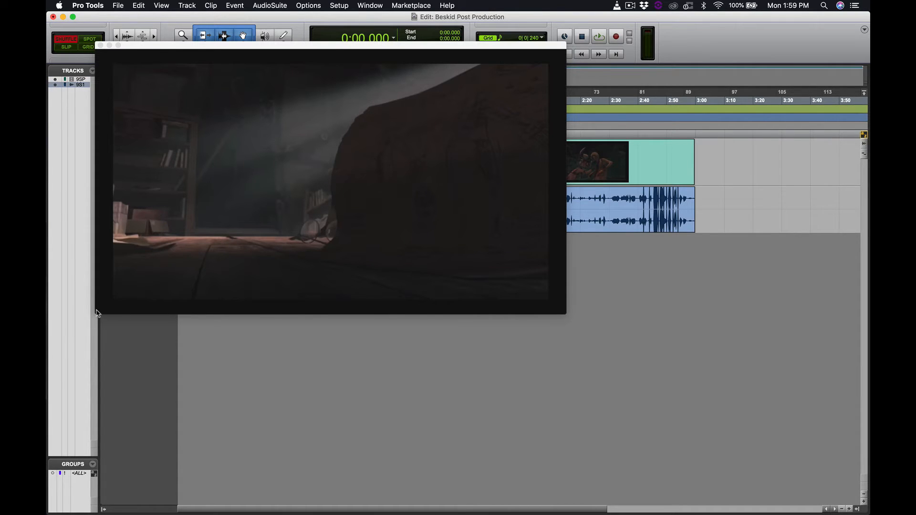
Step: Shrink the floating video window and move it off the start of the tracks toward the end of the timeline
{"action": "left_click_drag", "start_coordinate": [95, 316], "coordinate": [258, 223]}
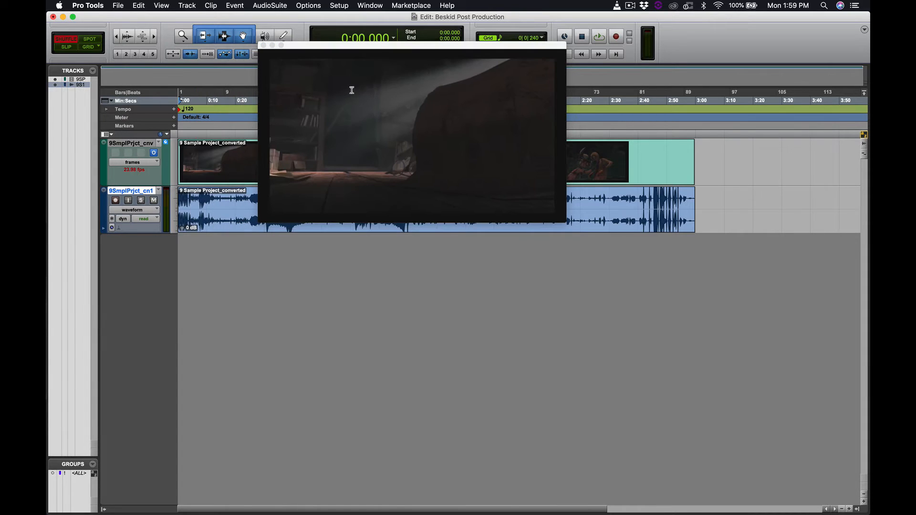
{"action": "left_click_drag", "start_coordinate": [380, 49], "coordinate": [692, 4]}
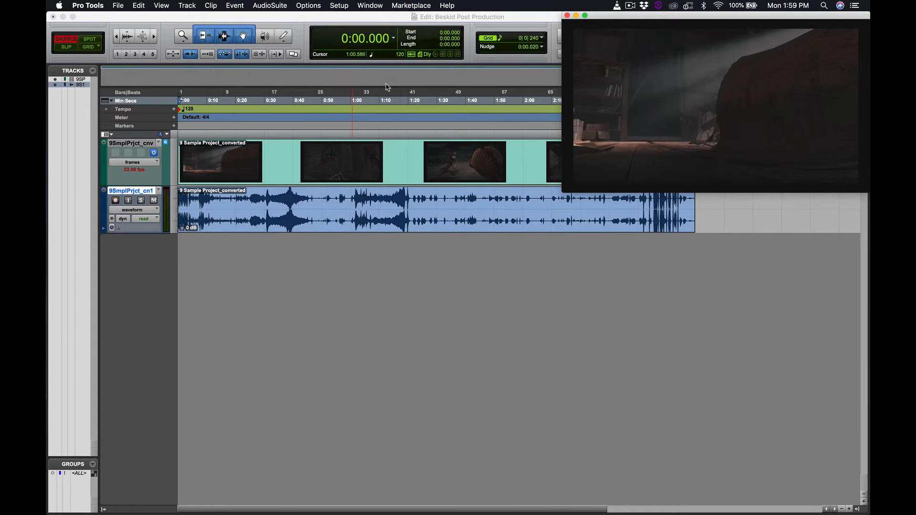
Step: Play the session briefly from about 0:42 to check picture and sound, and return the playhead to about 0:03
{"action": "left_click", "coordinate": [299, 100]}
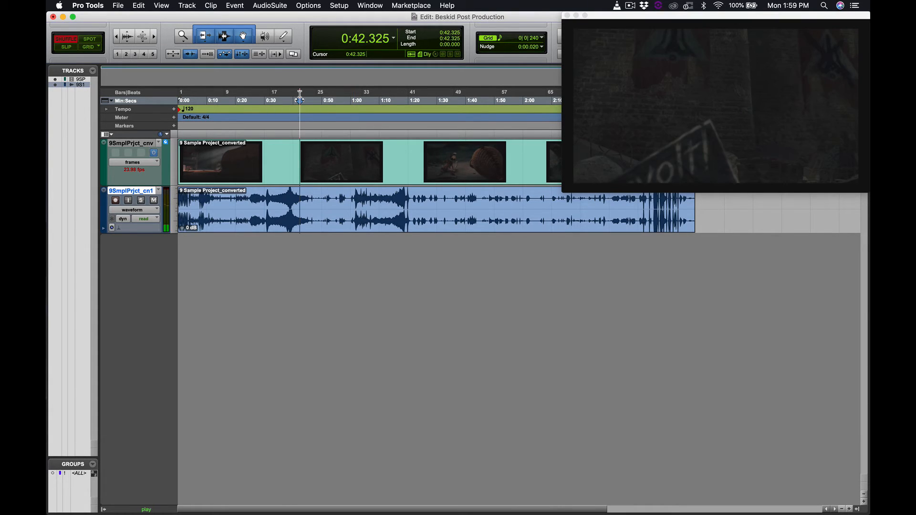
{"action": "key", "text": "space"}
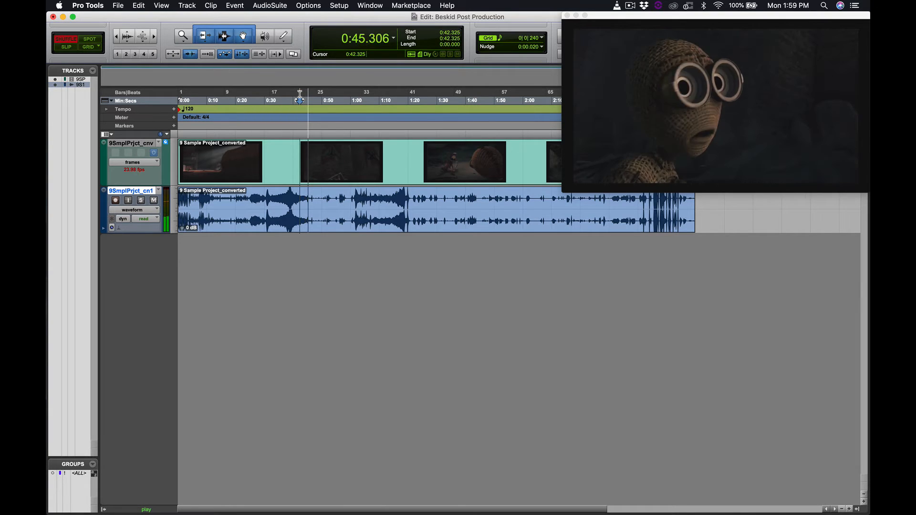
{"action": "key", "text": "space"}
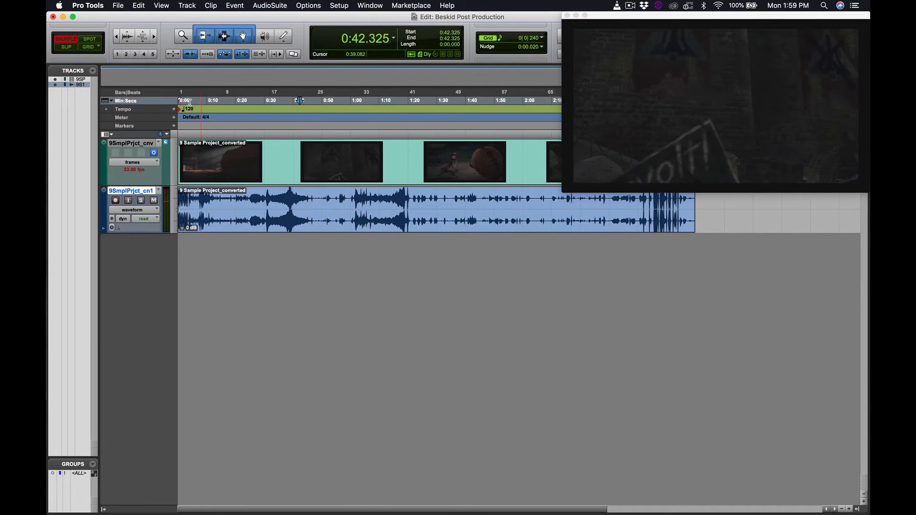
{"action": "left_click", "coordinate": [187, 100]}
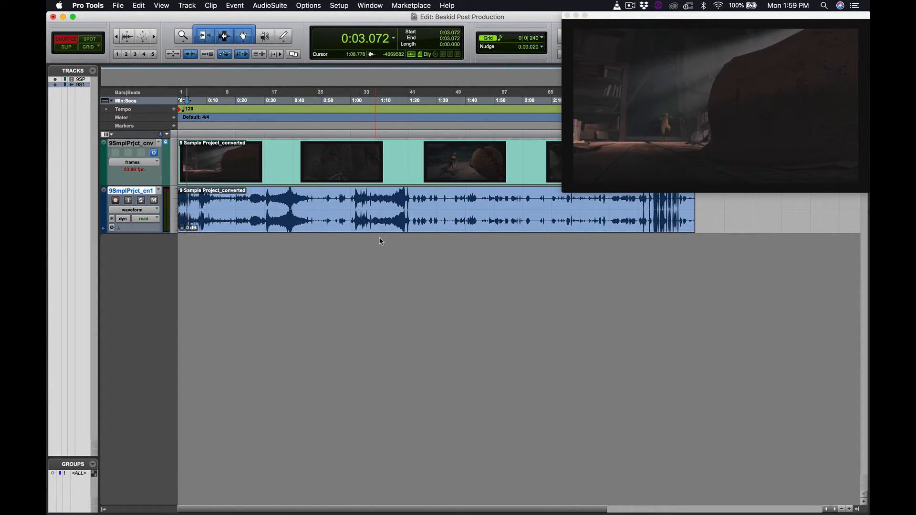
Step: Select the video clip, switch the video track's display to blocks, and return it to frames
{"action": "left_click", "coordinate": [366, 168]}
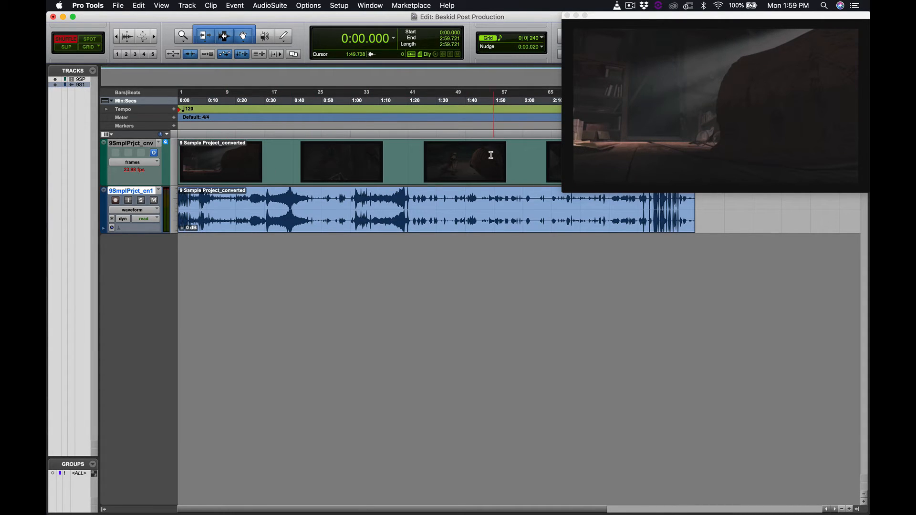
{"action": "left_click", "coordinate": [136, 163]}
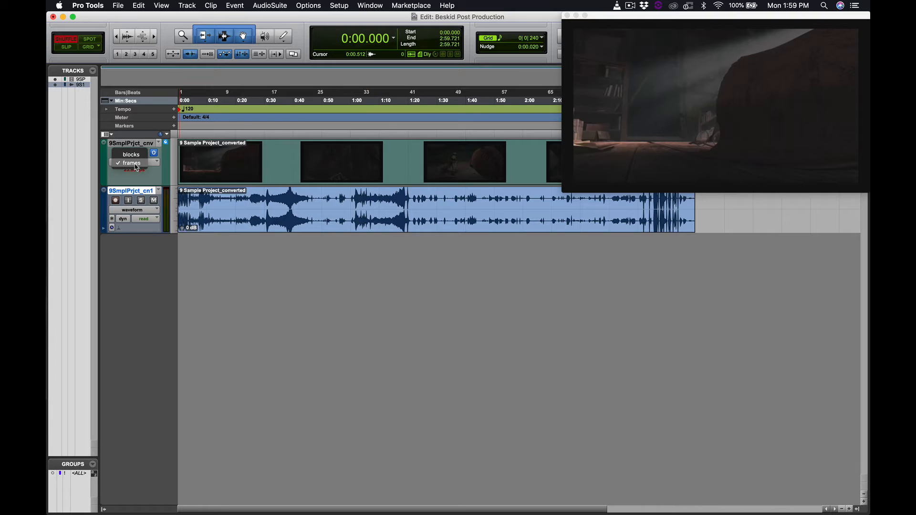
{"action": "left_click", "coordinate": [131, 155]}
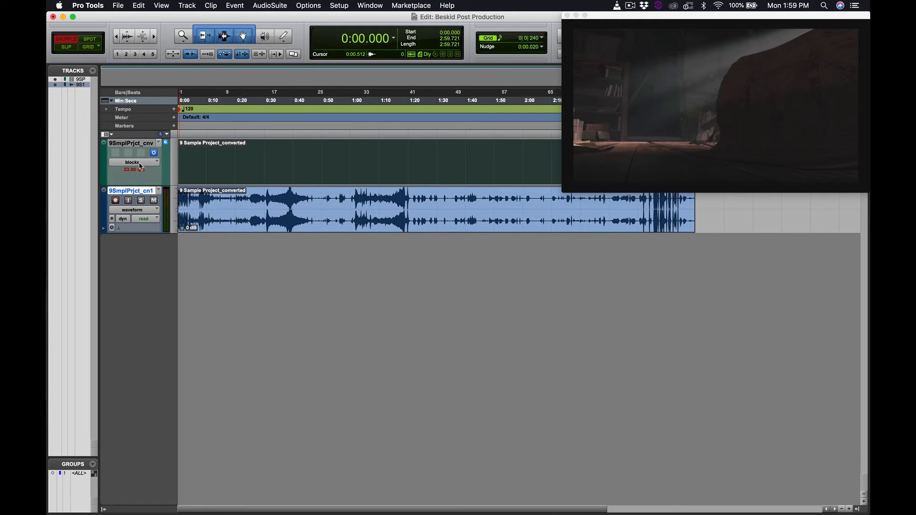
{"action": "left_click", "coordinate": [140, 166]}
{"action": "left_click", "coordinate": [139, 171]}
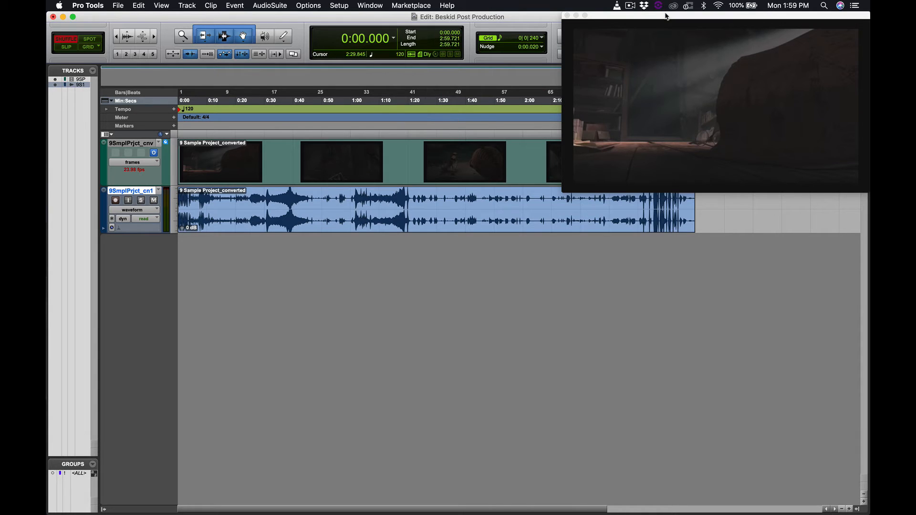
Step: Close and reopen the Video window, and place it in the empty area below the tracks
{"action": "left_click_drag", "start_coordinate": [667, 15], "coordinate": [591, 34]}
{"action": "left_click", "coordinate": [492, 35]}
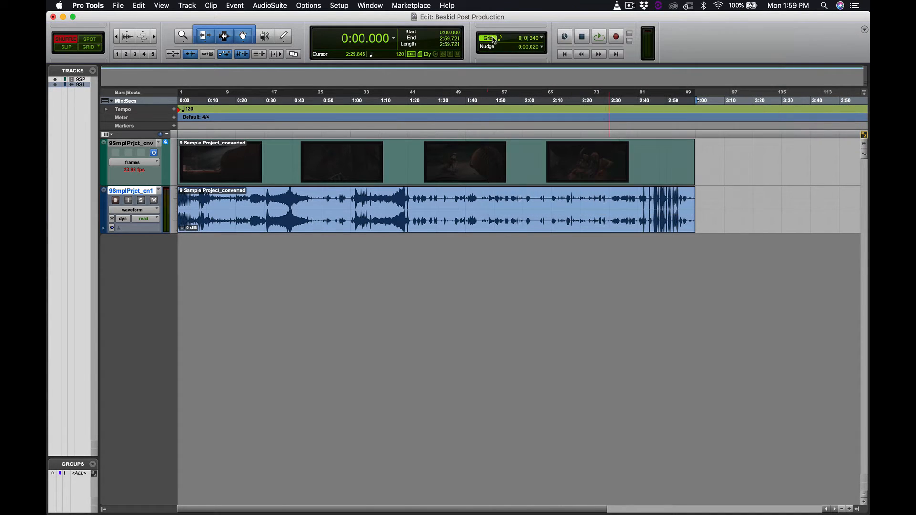
{"action": "left_click", "coordinate": [370, 6]}
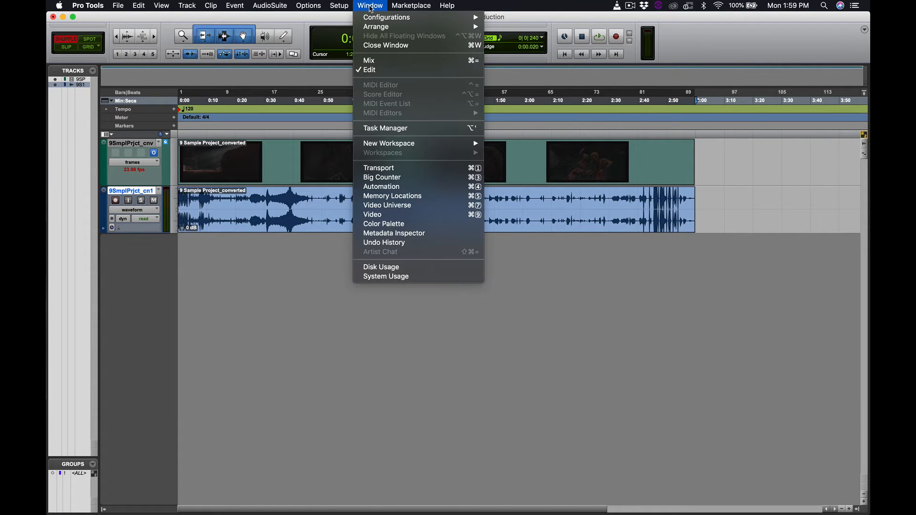
{"action": "left_click", "coordinate": [377, 215]}
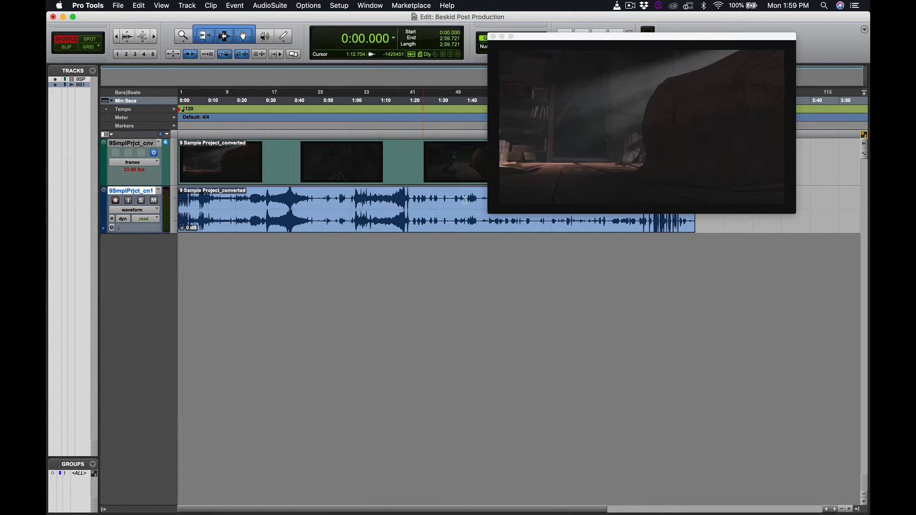
{"action": "left_click_drag", "start_coordinate": [632, 40], "coordinate": [247, 308]}
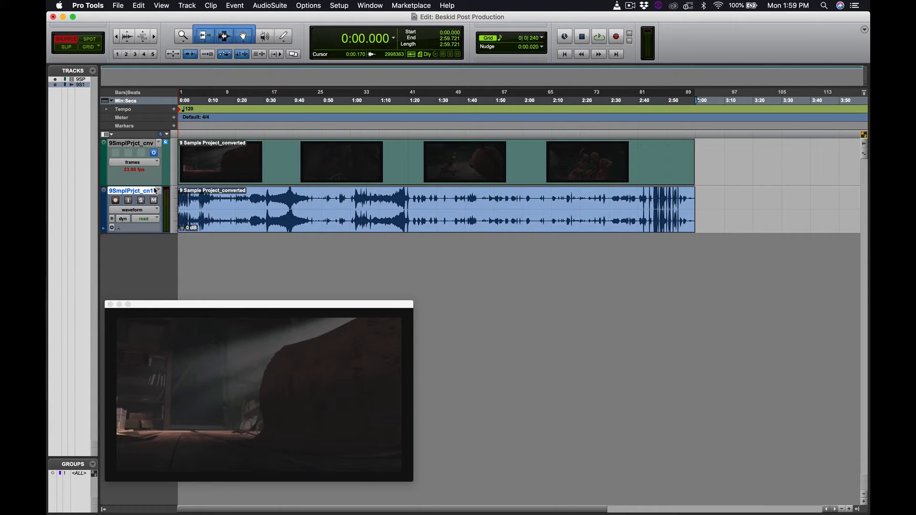
Step: Rename the video track as Video and the audio track below it as Original Audio
{"action": "double_click", "coordinate": [129, 144]}
{"action": "type", "text": "Video"}
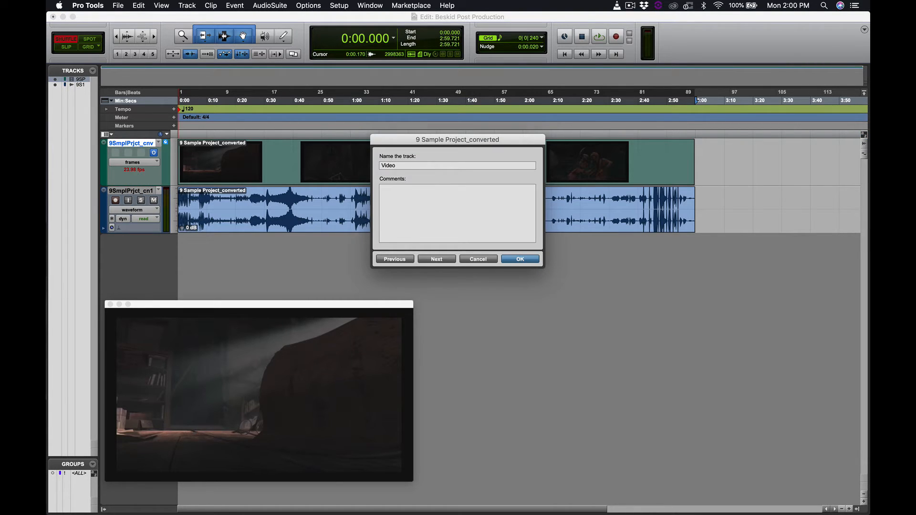
{"action": "key", "text": "Return"}
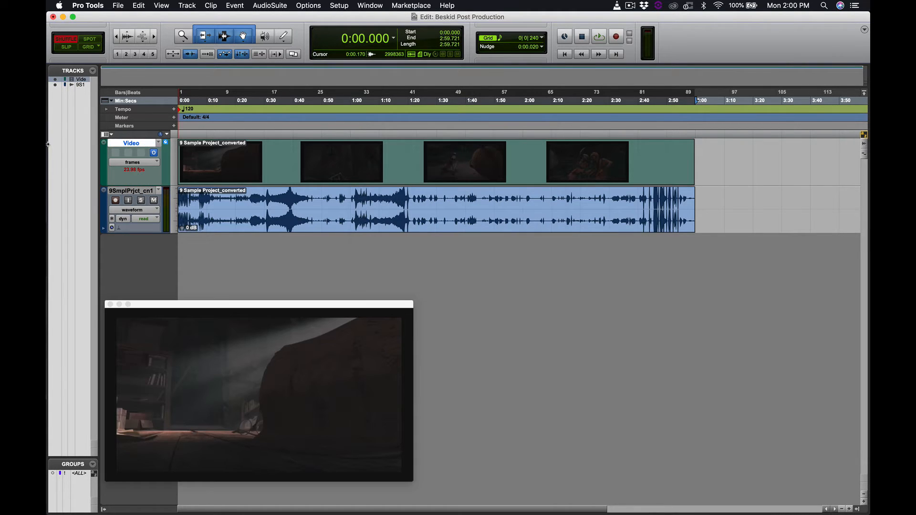
{"action": "double_click", "coordinate": [136, 191]}
{"action": "type", "text": "Original Audio"}
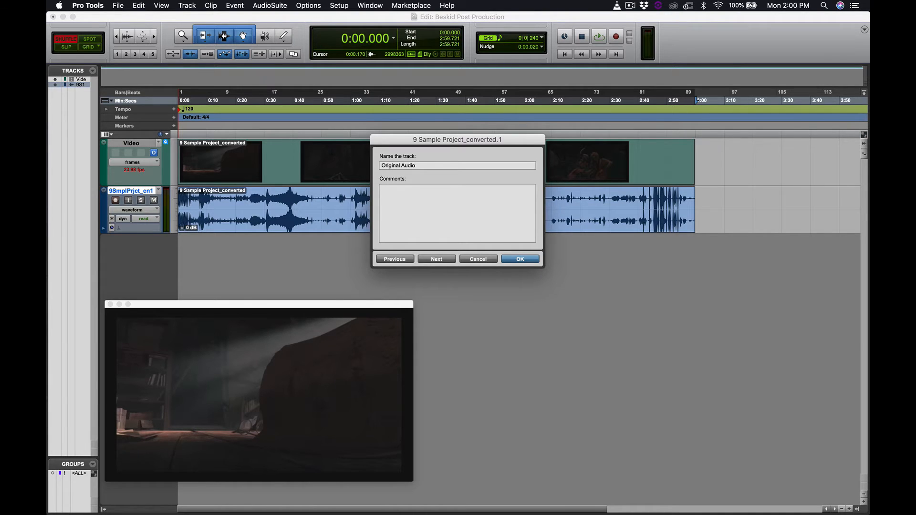
{"action": "key", "text": "Return"}
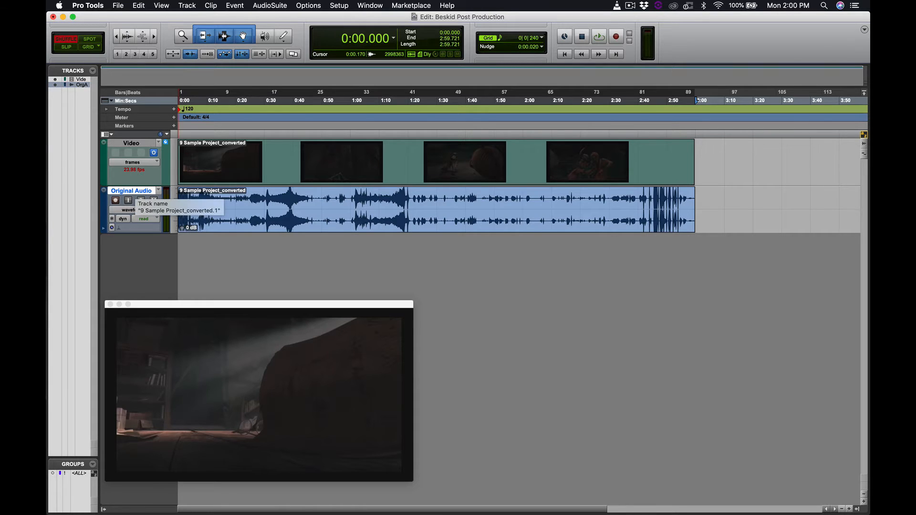
Step: Mute the Original Audio track and reduce its height to a compact row
{"action": "left_click", "coordinate": [154, 200]}
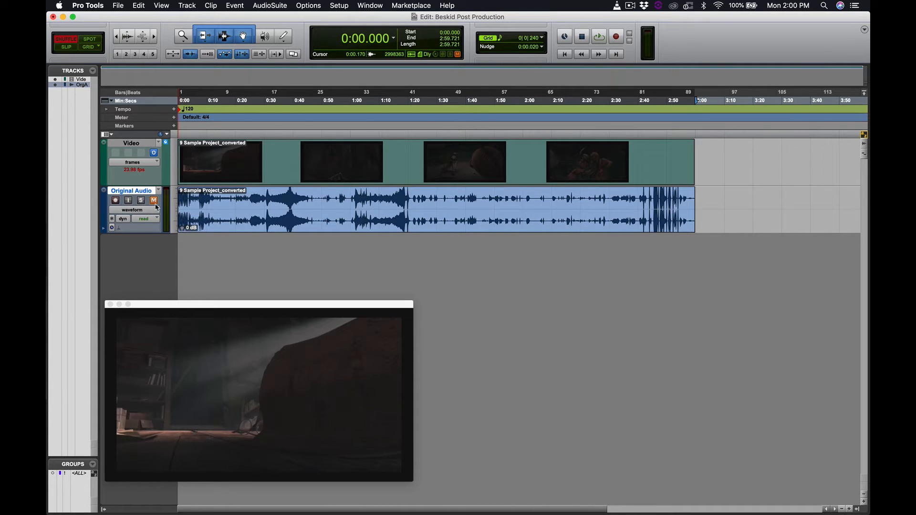
{"action": "left_click_drag", "start_coordinate": [148, 233], "coordinate": [147, 206]}
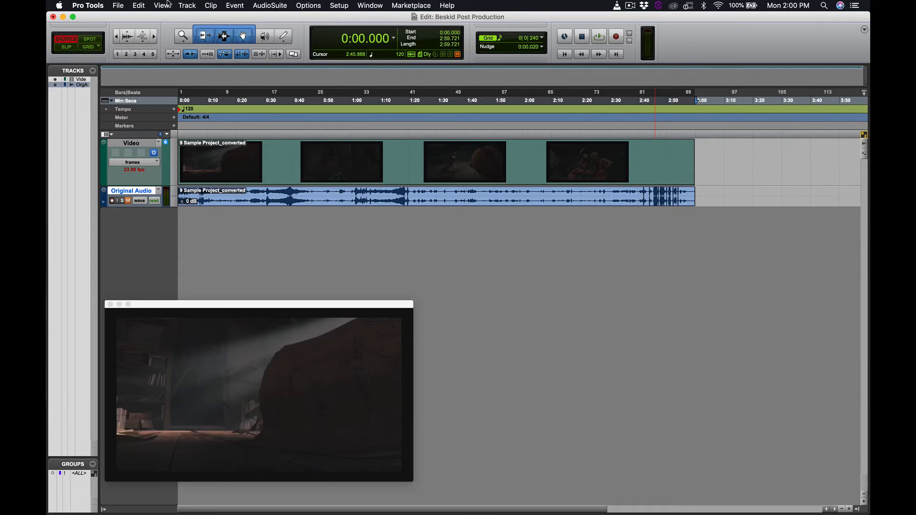
Step: Review the Display, Operation and Processing preferences, including color coding, auto backup and automatic file copying on import
{"action": "left_click", "coordinate": [339, 6]}
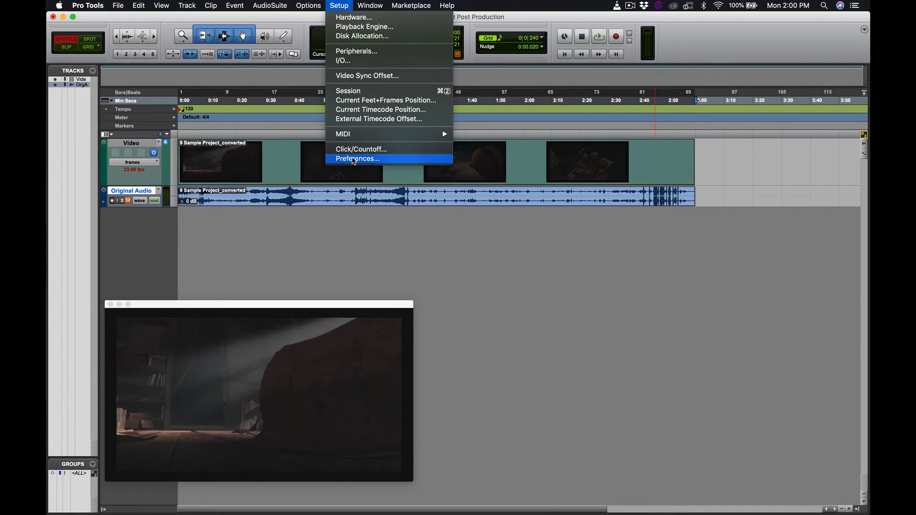
{"action": "left_click", "coordinate": [354, 160]}
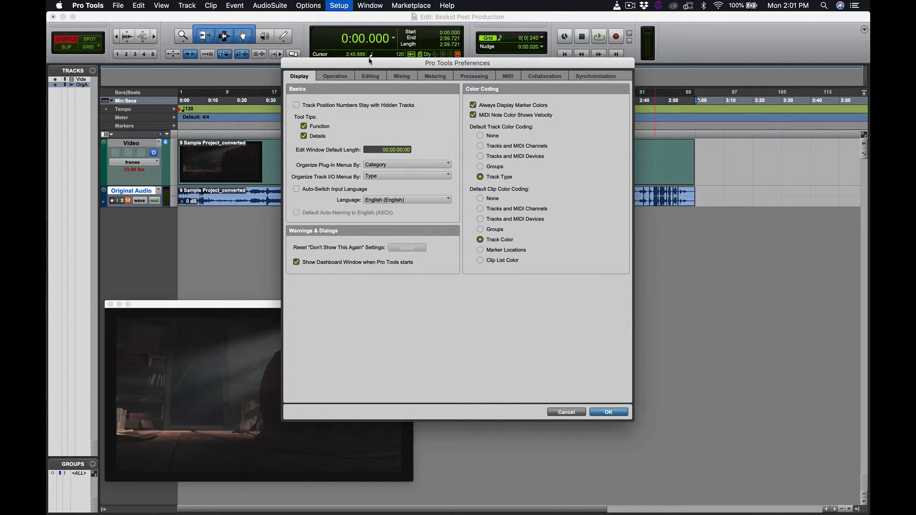
{"action": "left_click_drag", "start_coordinate": [370, 63], "coordinate": [413, 156]}
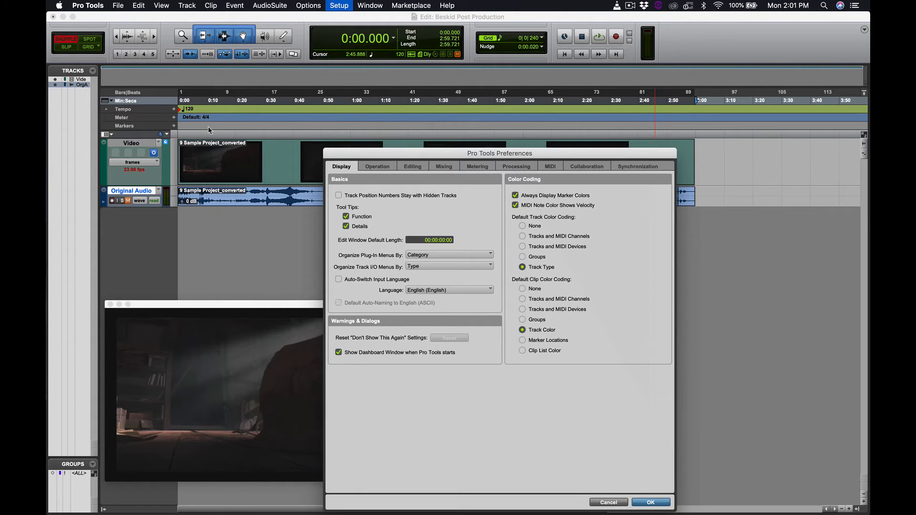
{"action": "left_click_drag", "start_coordinate": [444, 147], "coordinate": [396, 62]}
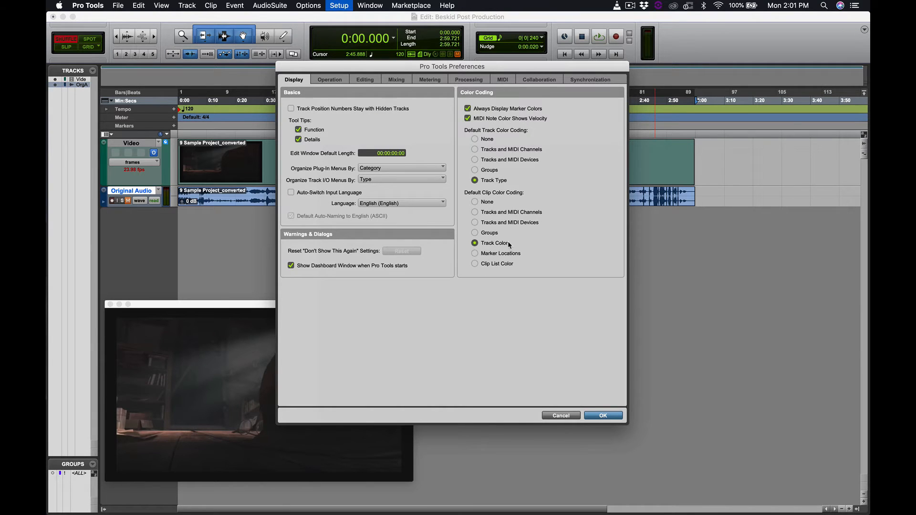
{"action": "left_click", "coordinate": [343, 81]}
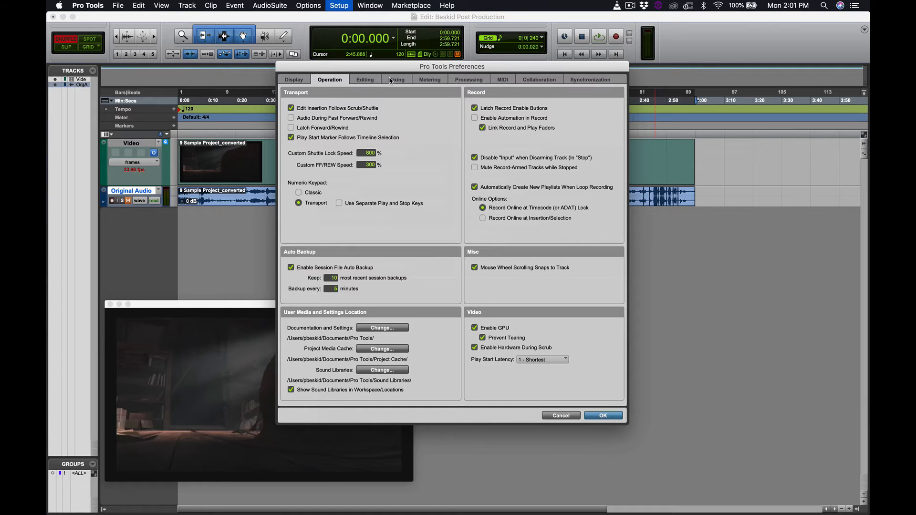
{"action": "left_click", "coordinate": [468, 80]}
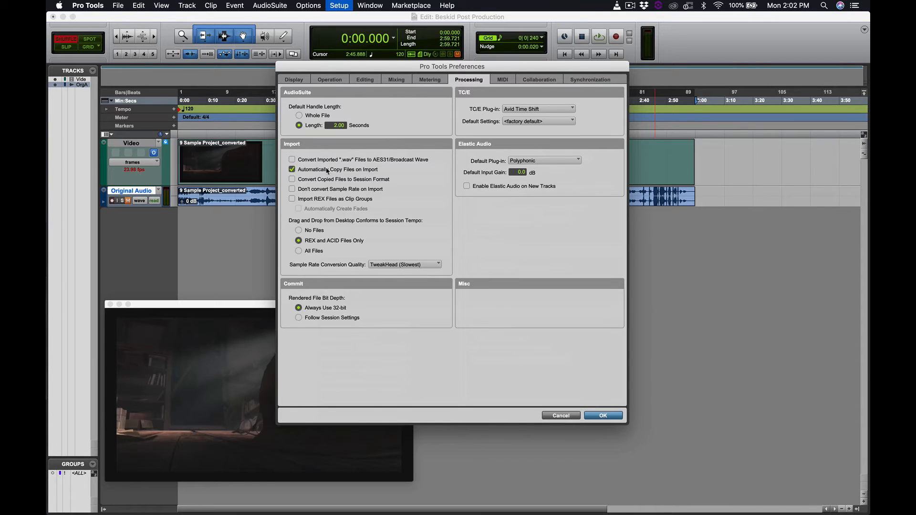
{"action": "left_click", "coordinate": [602, 415]}
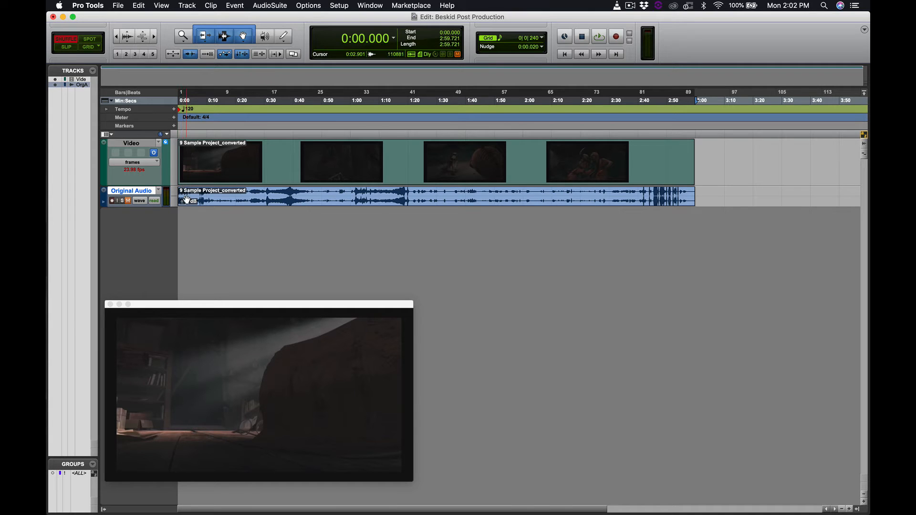
Step: In Shuffle mode, delete the Original Audio section from 1:26.186 to 1:48.373, and undo the deletion
{"action": "left_click", "coordinate": [67, 48]}
{"action": "left_click", "coordinate": [219, 201]}
{"action": "left_click_drag", "start_coordinate": [278, 201], "coordinate": [200, 195]}
{"action": "left_click", "coordinate": [67, 39]}
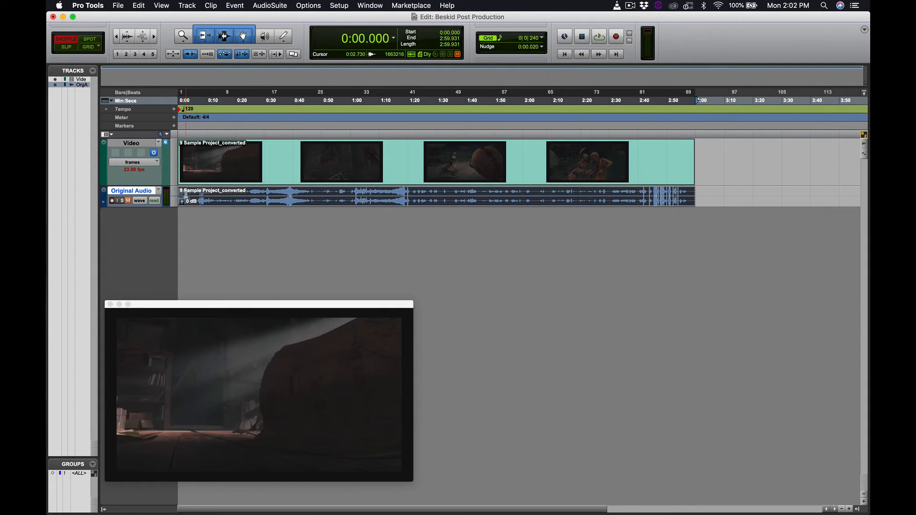
{"action": "left_click_drag", "start_coordinate": [427, 194], "coordinate": [490, 203]}
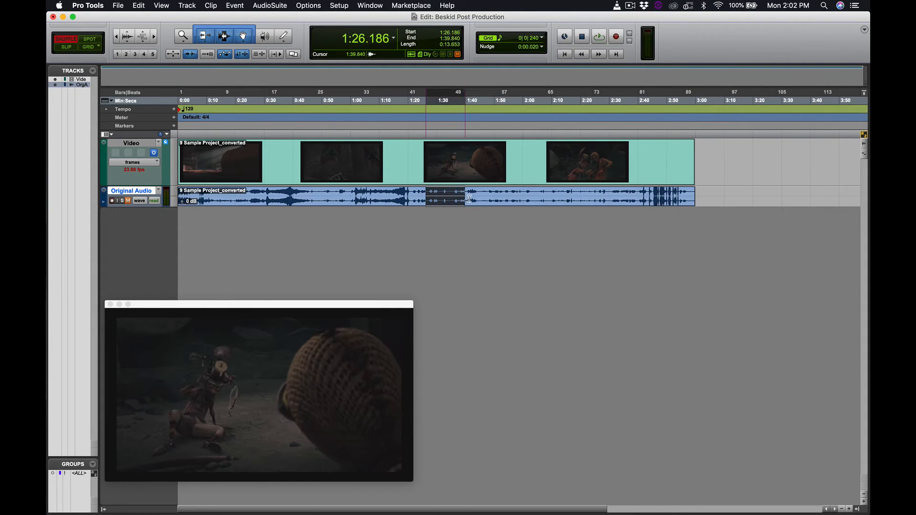
{"action": "key", "text": "Delete"}
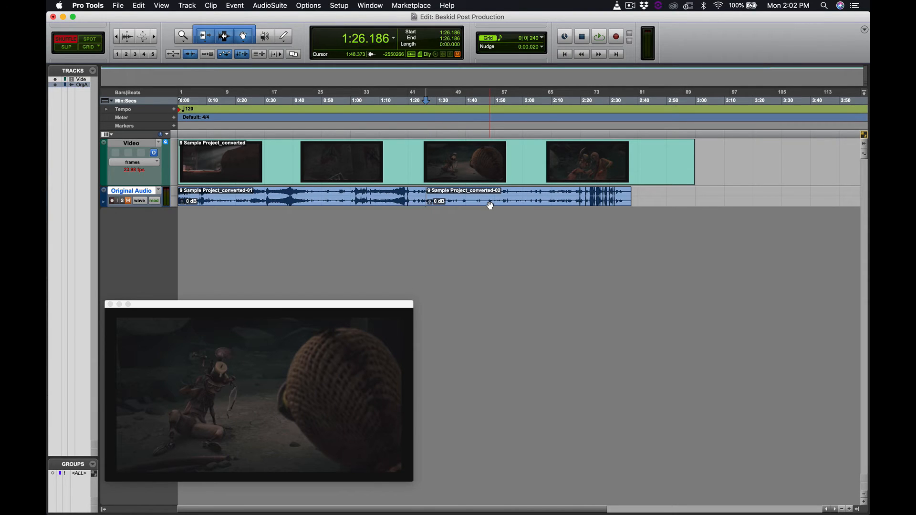
{"action": "key", "text": "super+z"}
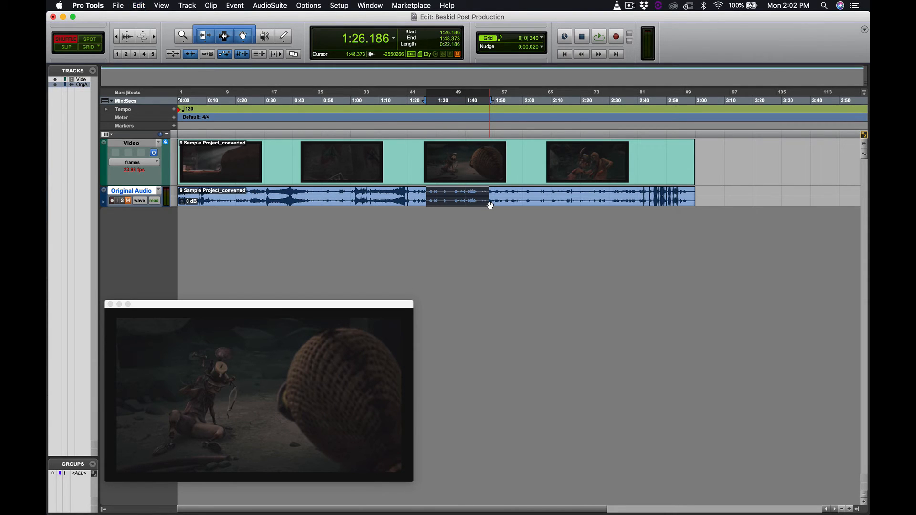
Step: Switch to Slip mode, delete the selected Original Audio section, and undo the deletion
{"action": "left_click", "coordinate": [65, 48]}
{"action": "key", "text": "Delete"}
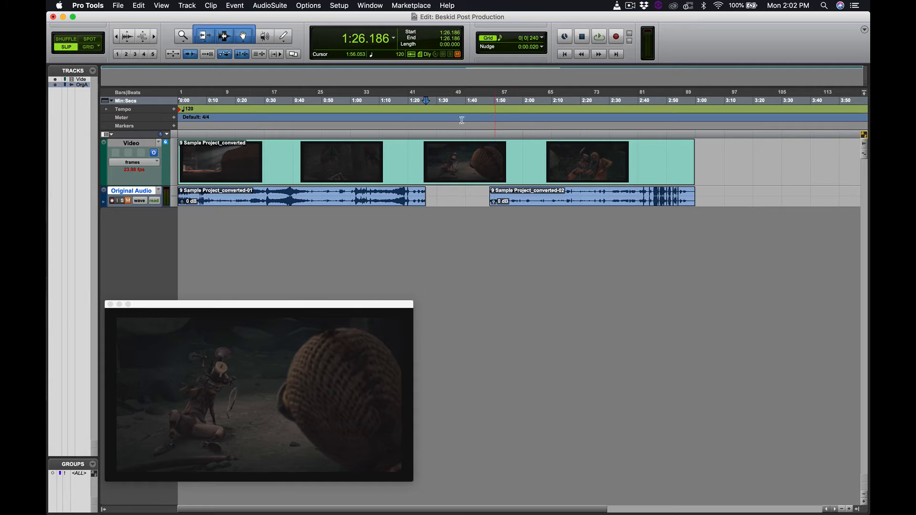
{"action": "key", "text": "super+z"}
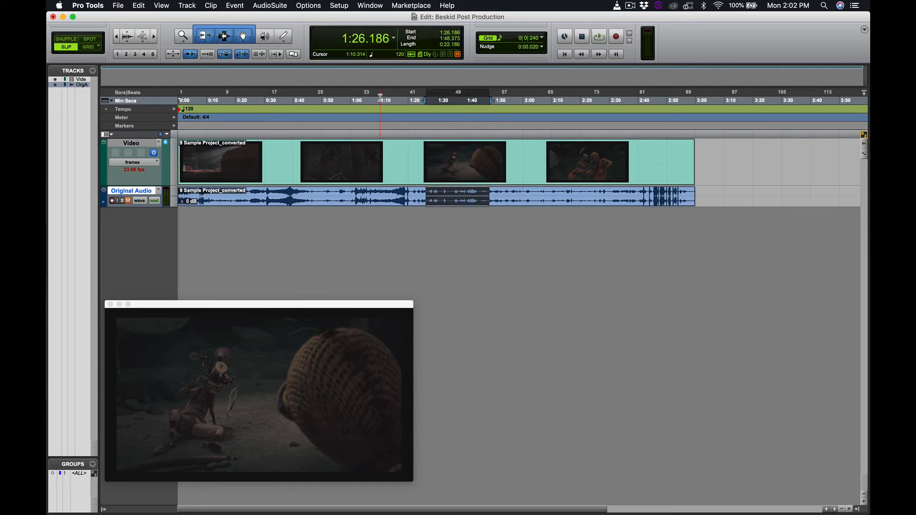
Step: Switch to Grid mode and enlarge the Original Audio track, magnifying its waveform around 1:26 until the grid lines show
{"action": "left_click", "coordinate": [88, 48]}
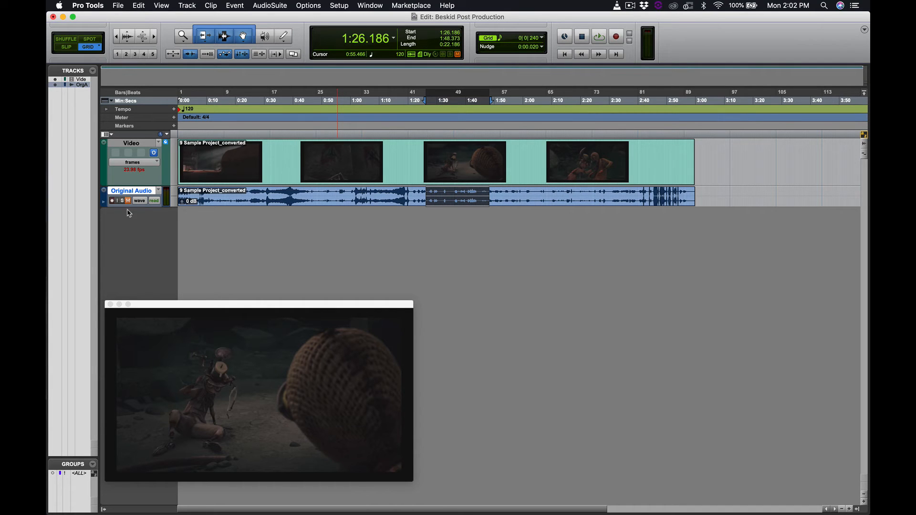
{"action": "left_click_drag", "start_coordinate": [128, 206], "coordinate": [129, 344]}
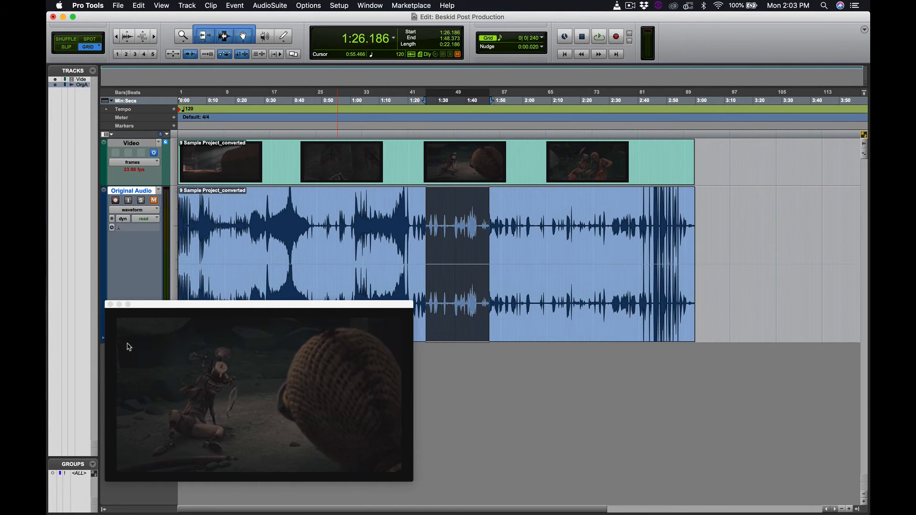
{"action": "left_click", "coordinate": [155, 38]}
{"action": "left_click", "coordinate": [155, 38]}
{"action": "left_click", "coordinate": [156, 39]}
{"action": "left_click", "coordinate": [155, 38]}
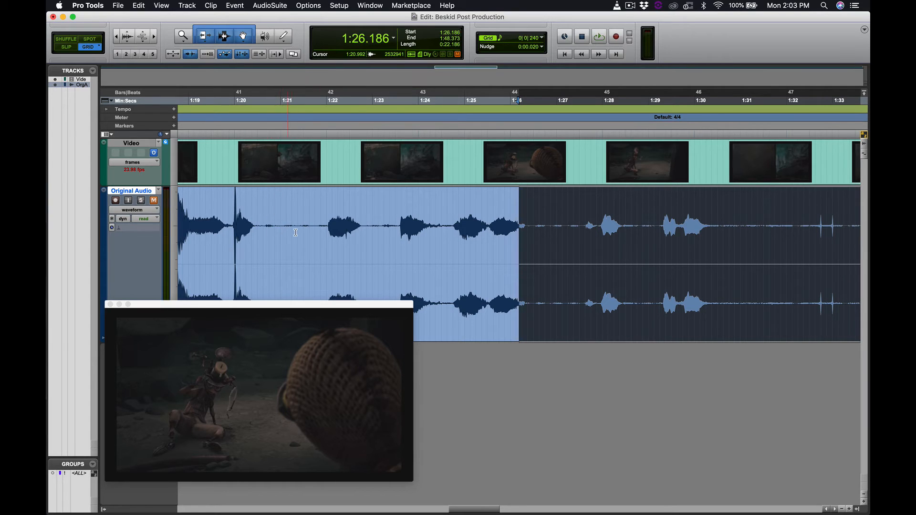
{"action": "key", "text": "super+bracketright"}
{"action": "key", "text": "super+bracketright"}
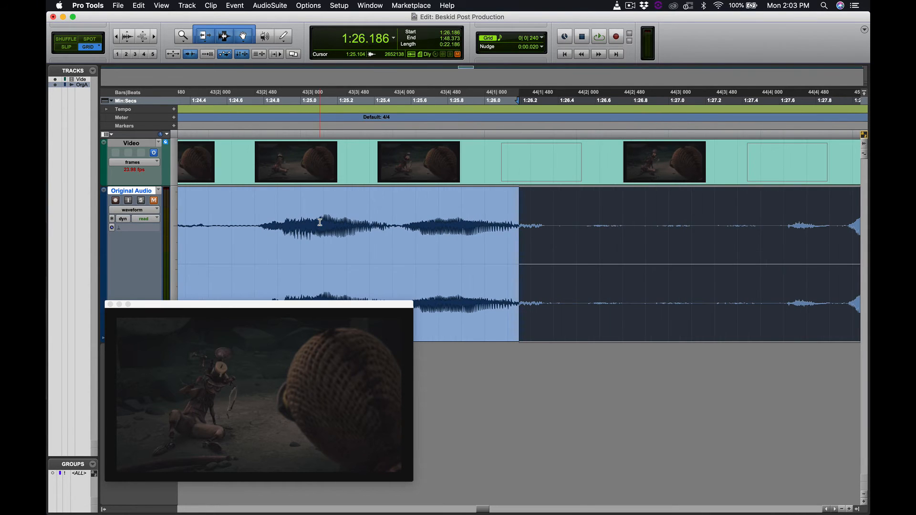
Step: In Grid mode, select the original audio from 1:25.500 to 1:26.250, and place the edit cursor at 1:25.250 and 1:24.500
{"action": "key", "text": "F2"}
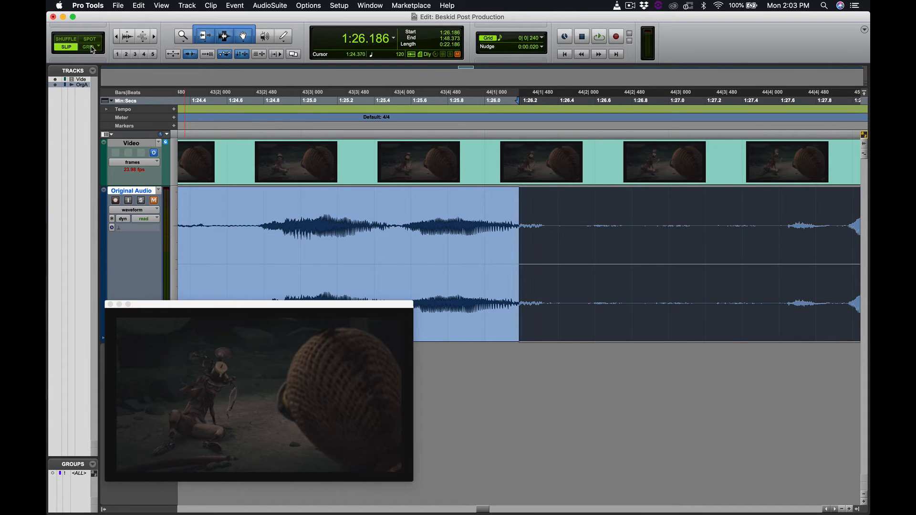
{"action": "left_click", "coordinate": [90, 46]}
{"action": "left_click_drag", "start_coordinate": [394, 206], "coordinate": [529, 213]}
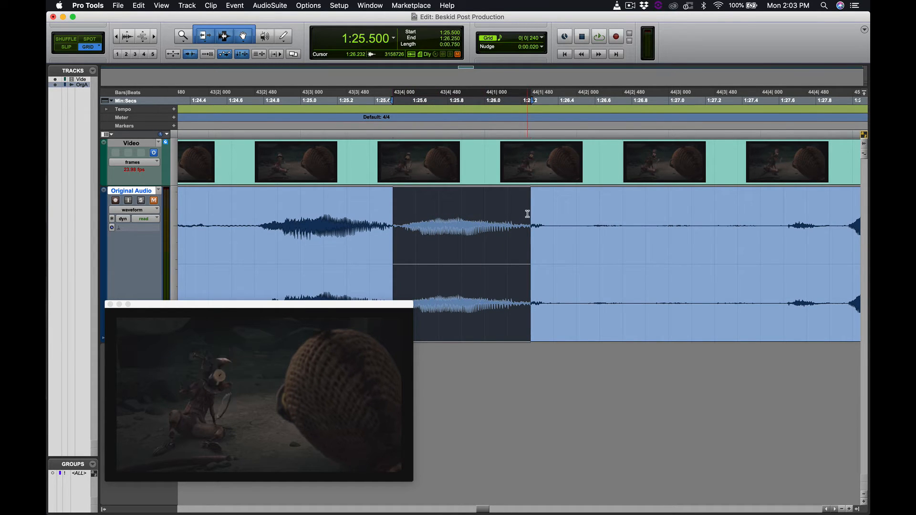
{"action": "left_click", "coordinate": [340, 214]}
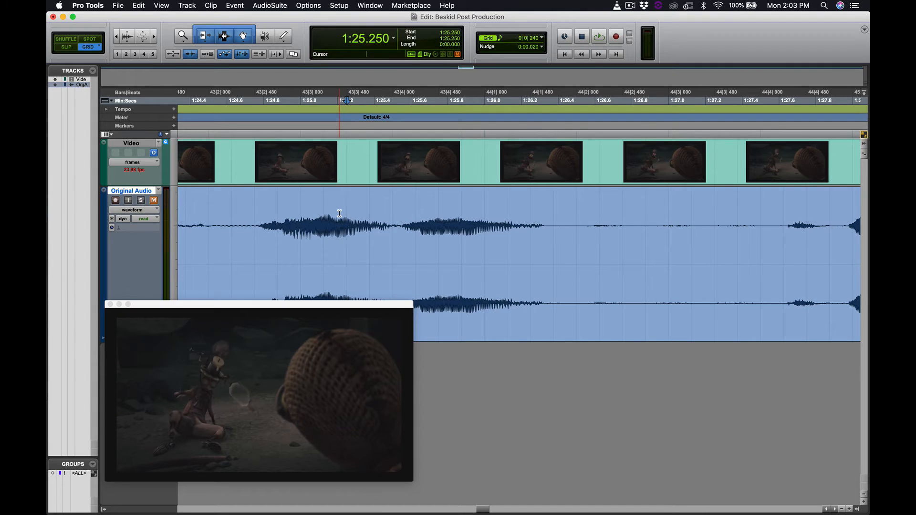
{"action": "left_click", "coordinate": [209, 225]}
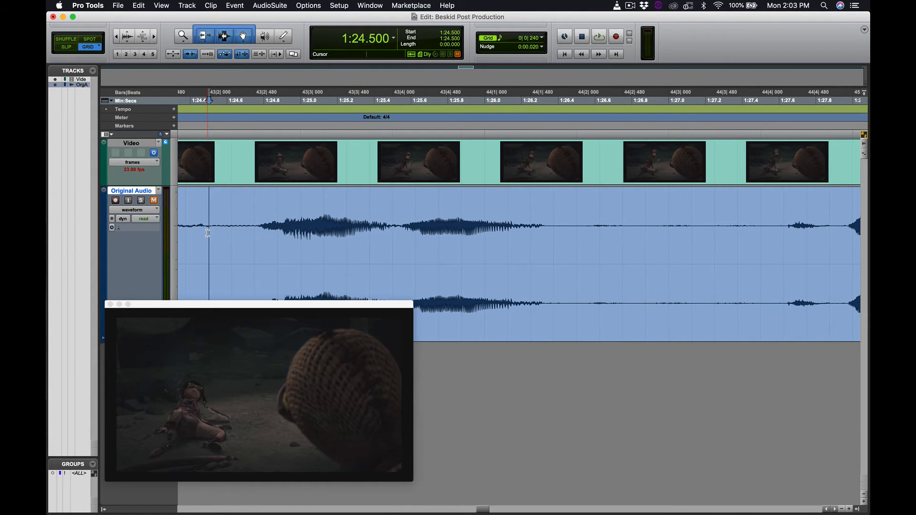
Step: Show a wider stretch of the original audio and place the edit cursor at 1:16.000 and at 1:17.250
{"action": "scroll", "coordinate": [207, 229], "scroll_direction": "left", "scroll_amount": 10}
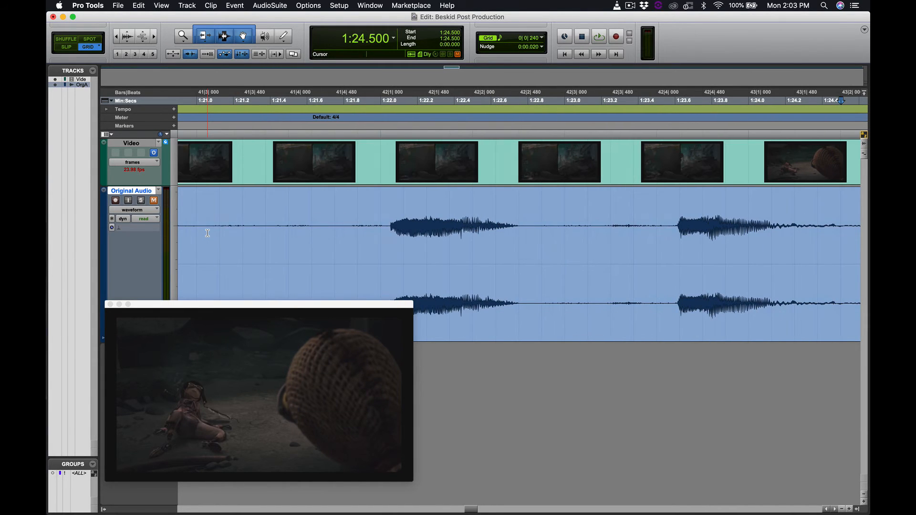
{"action": "key", "text": "r"}
{"action": "key", "text": "r"}
{"action": "key", "text": "r"}
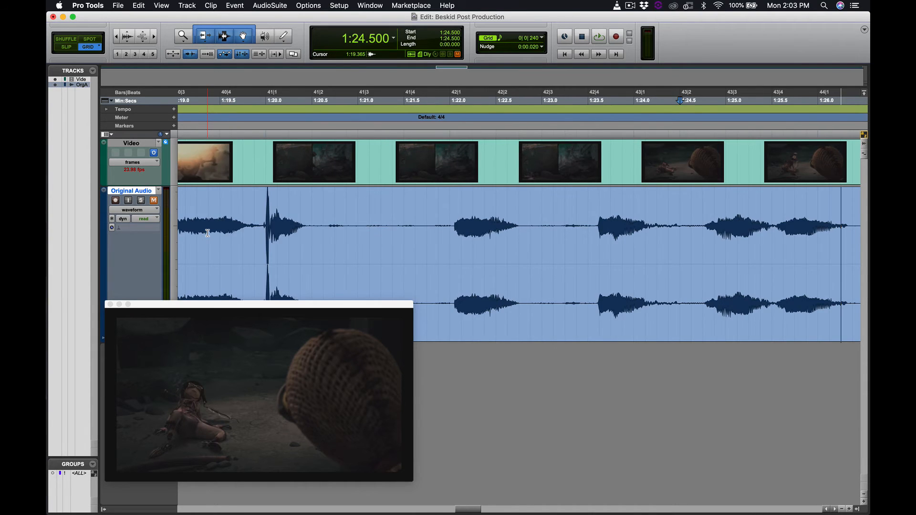
{"action": "left_click_drag", "start_coordinate": [269, 224], "coordinate": [300, 220]}
{"action": "left_click", "coordinate": [364, 220]}
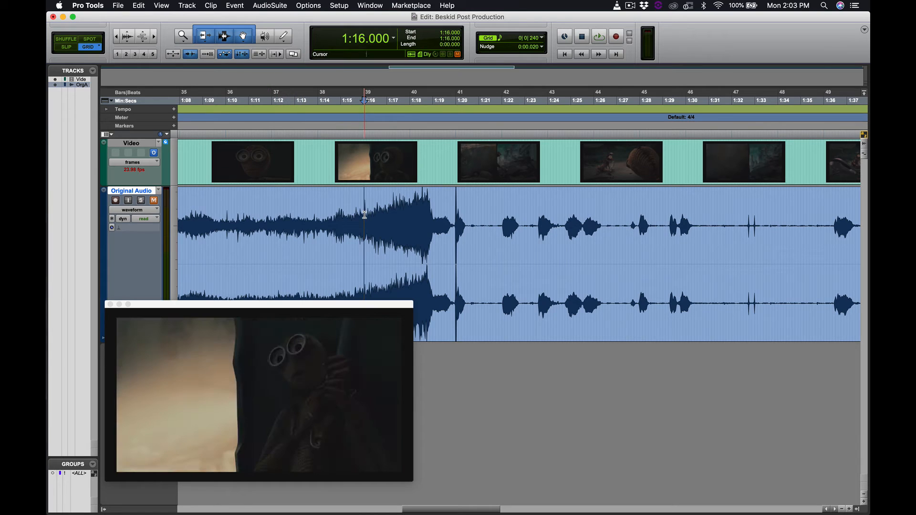
{"action": "left_click", "coordinate": [392, 219]}
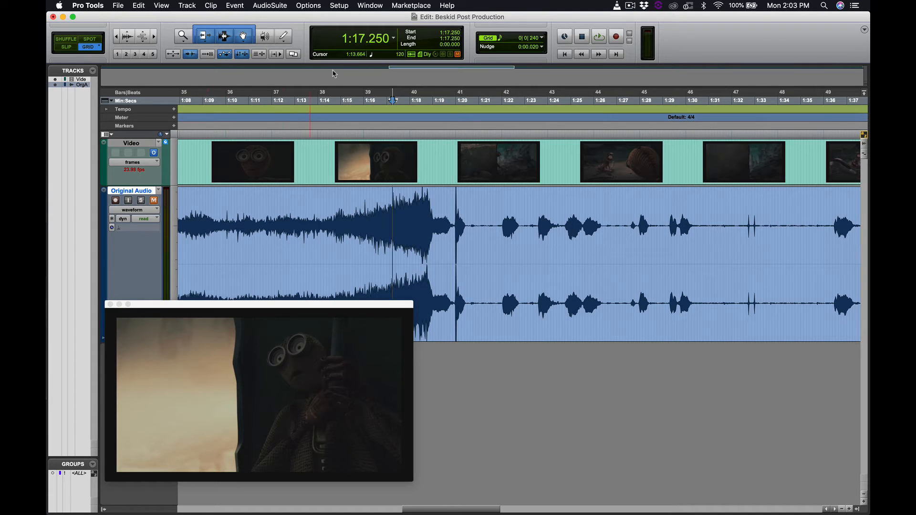
Step: Set the main time scale to Timecode and return the playhead to the start of the session
{"action": "left_click", "coordinate": [394, 40]}
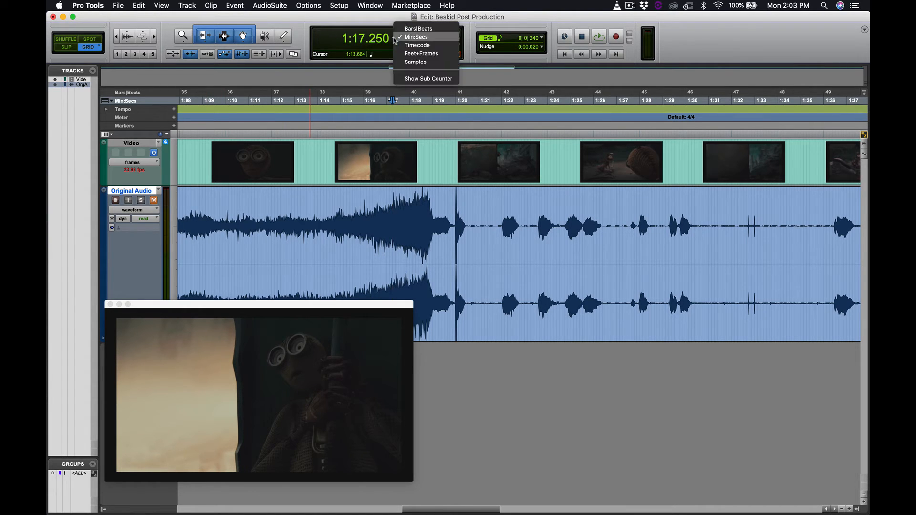
{"action": "left_click", "coordinate": [423, 46]}
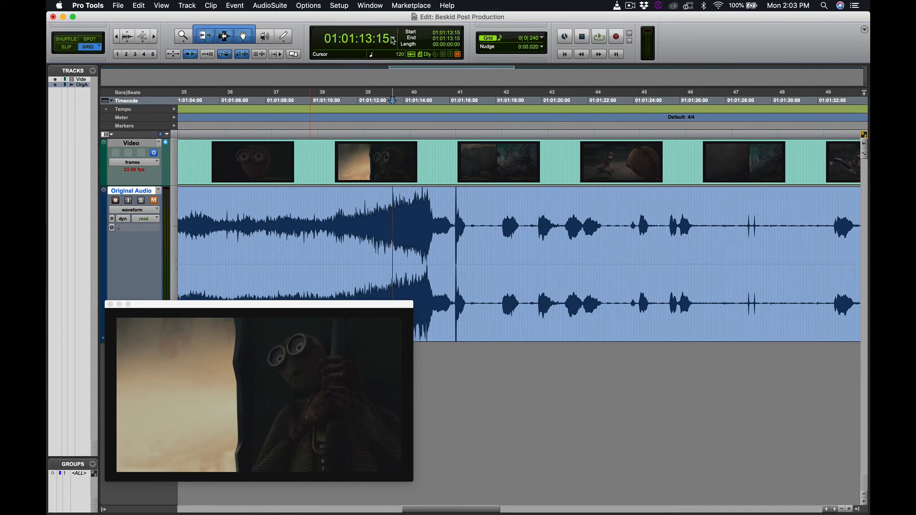
{"action": "left_click", "coordinate": [563, 55]}
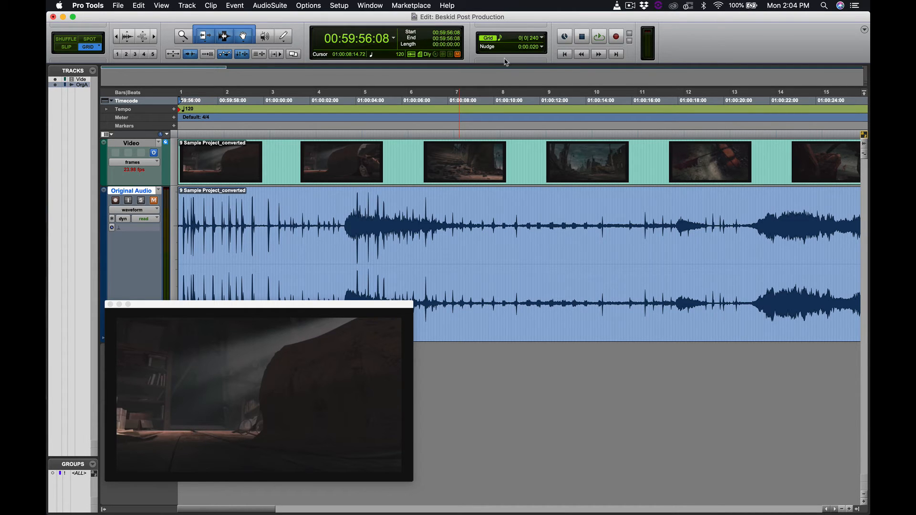
Step: Set the grid value to the Timecode scale with a resolution of 1 frame
{"action": "left_click", "coordinate": [542, 38]}
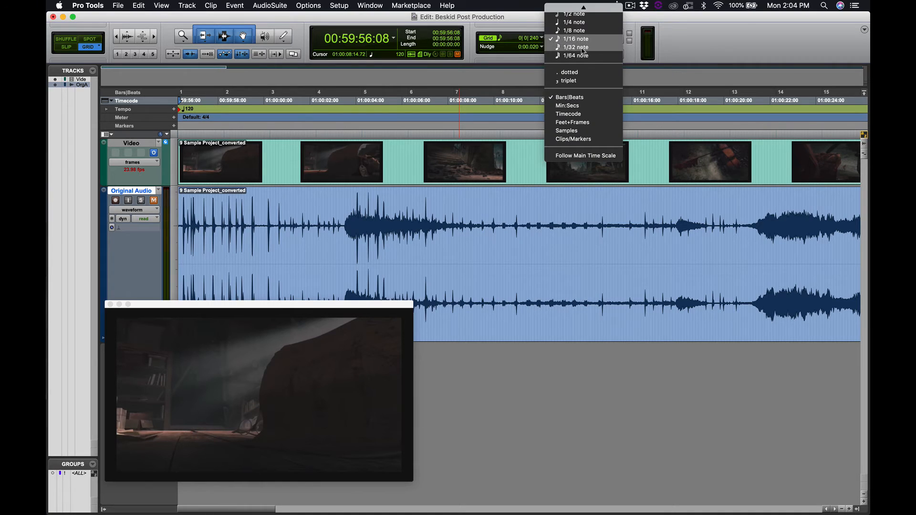
{"action": "left_click", "coordinate": [570, 116]}
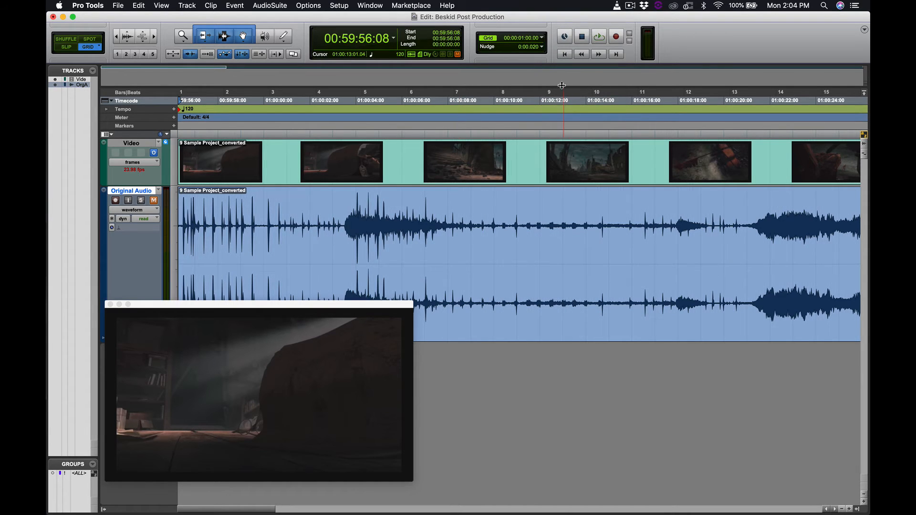
{"action": "left_click", "coordinate": [541, 38]}
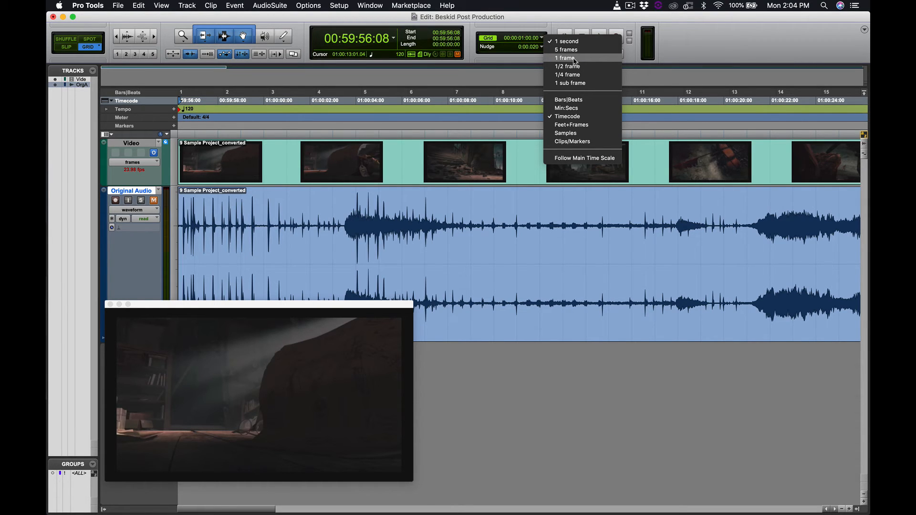
{"action": "left_click", "coordinate": [574, 58]}
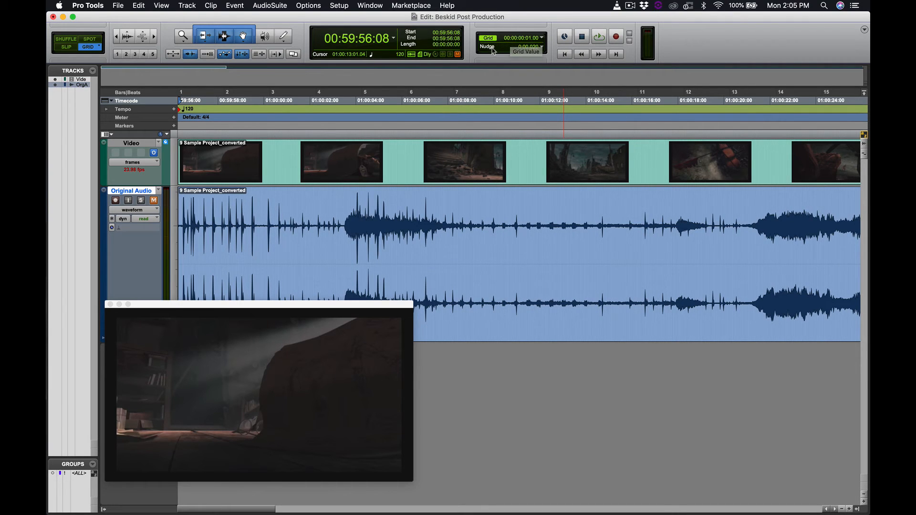
Step: Set the nudge value to the Timecode scale with an increment of 1 frame
{"action": "left_click", "coordinate": [542, 47]}
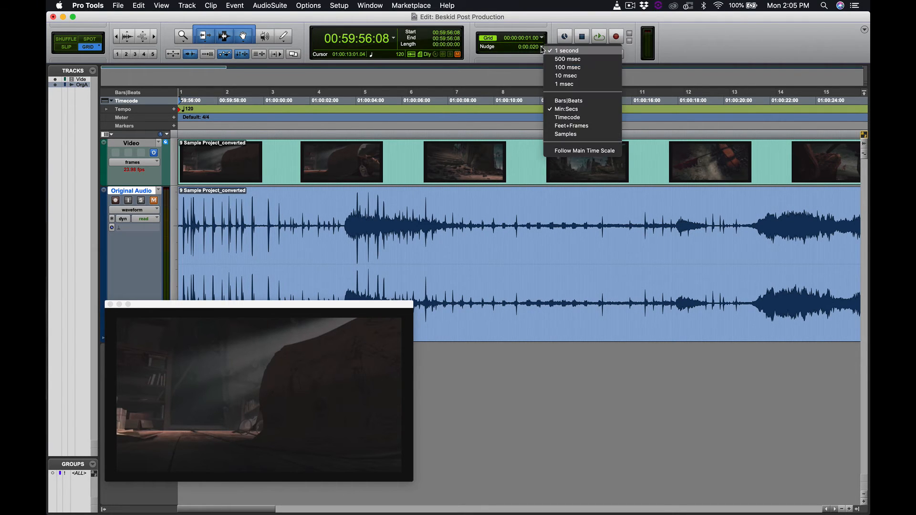
{"action": "left_click", "coordinate": [563, 118]}
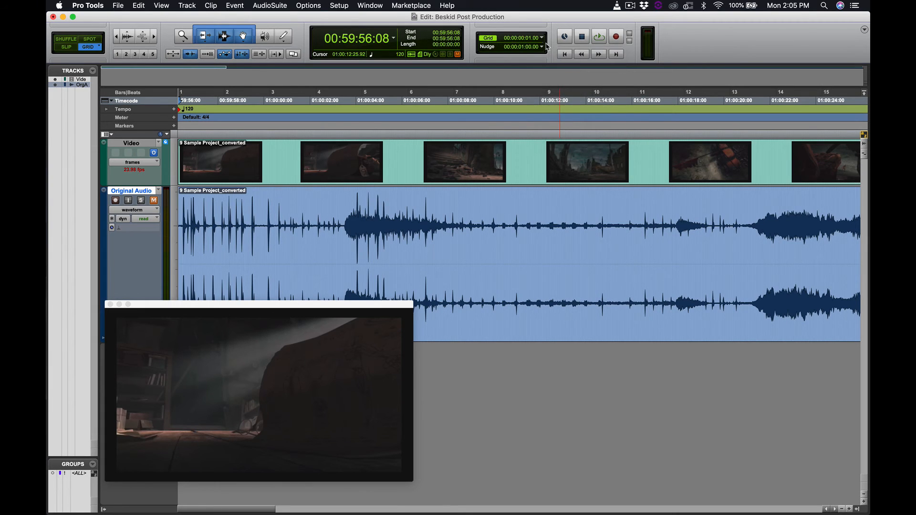
{"action": "left_click", "coordinate": [543, 46]}
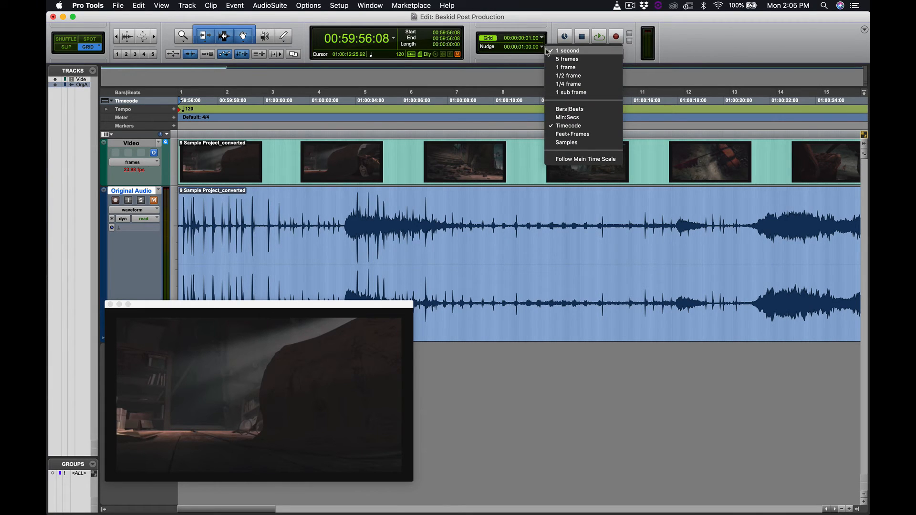
{"action": "left_click", "coordinate": [566, 67]}
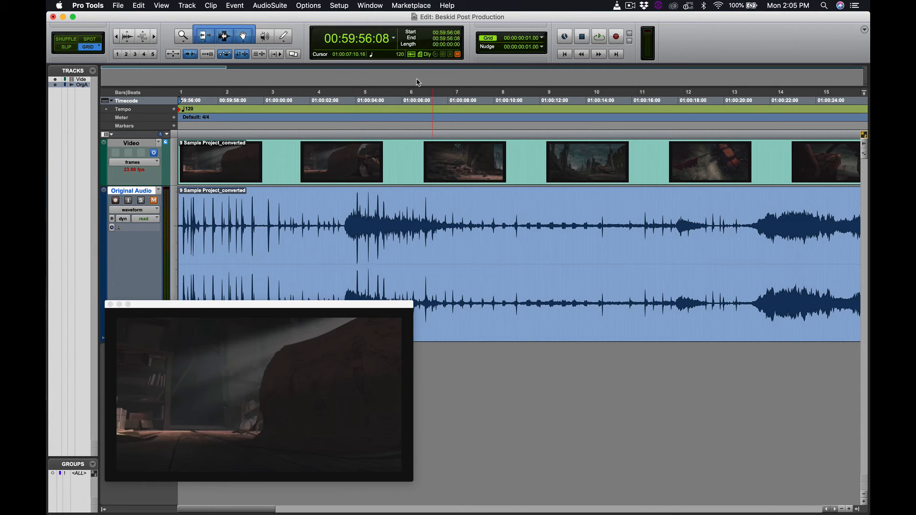
Step: Check the main counter's Timecode format and review the grid's time scale and frame options
{"action": "left_click", "coordinate": [394, 38]}
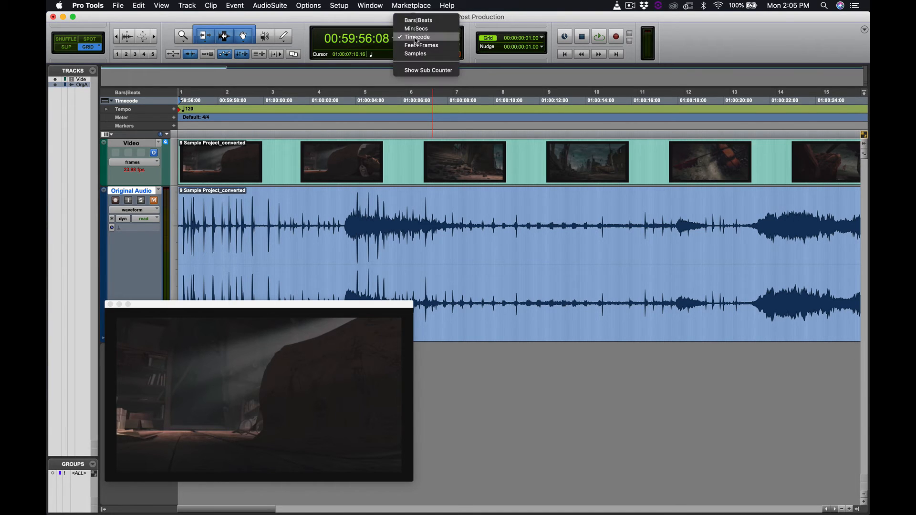
{"action": "left_click", "coordinate": [414, 38]}
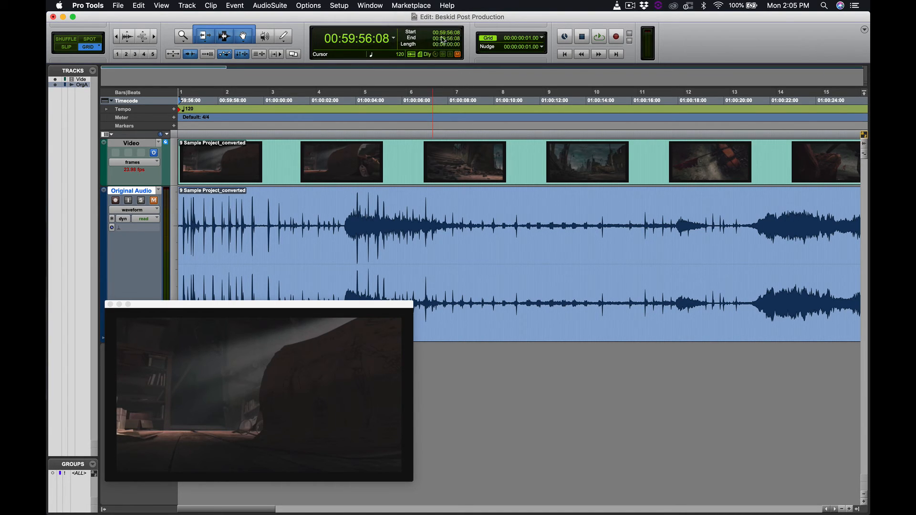
{"action": "left_click", "coordinate": [541, 40]}
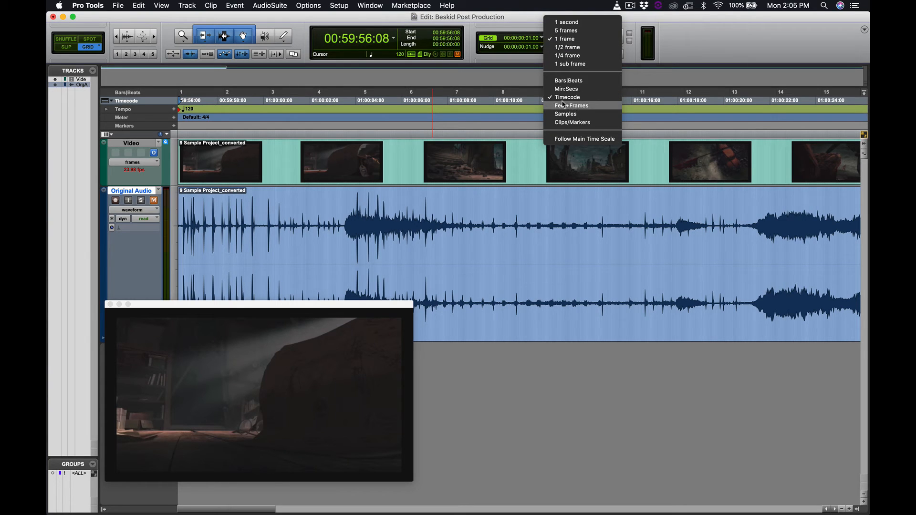
{"action": "left_click", "coordinate": [662, 19]}
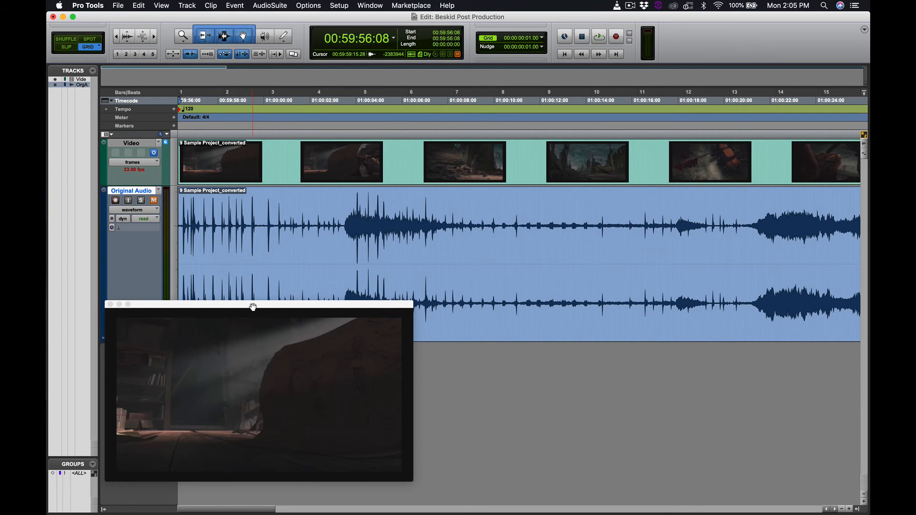
Step: Move the video window clear of the Original Audio track controls and add a marker named Beginning at 01:00:03:12
{"action": "left_click_drag", "start_coordinate": [251, 306], "coordinate": [465, 323]}
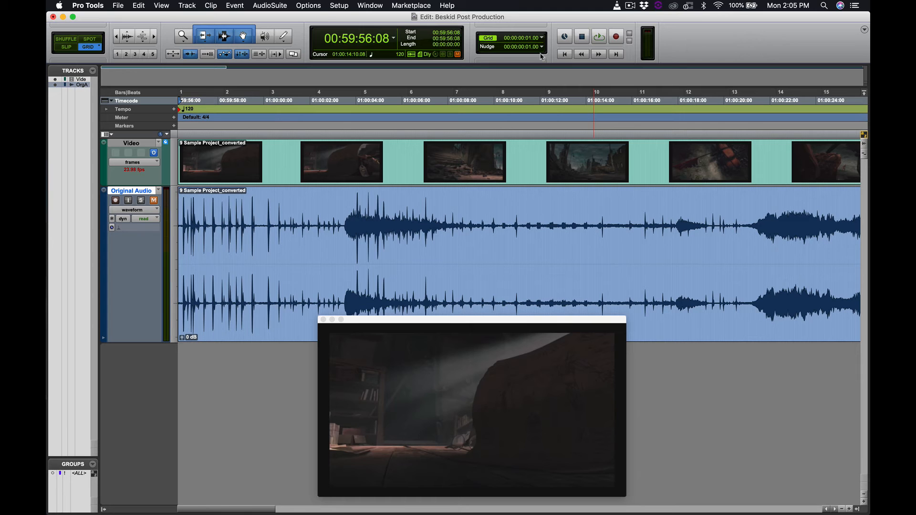
{"action": "left_click", "coordinate": [342, 101]}
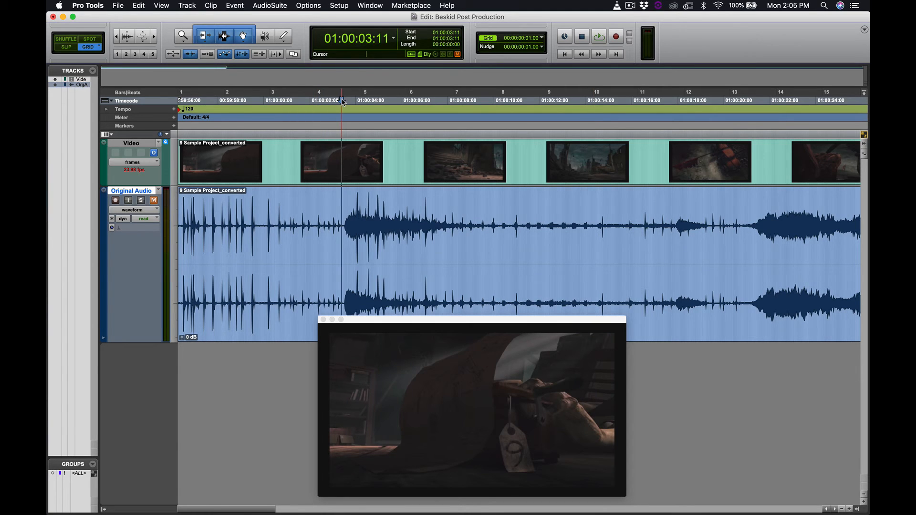
{"action": "left_click", "coordinate": [347, 101]}
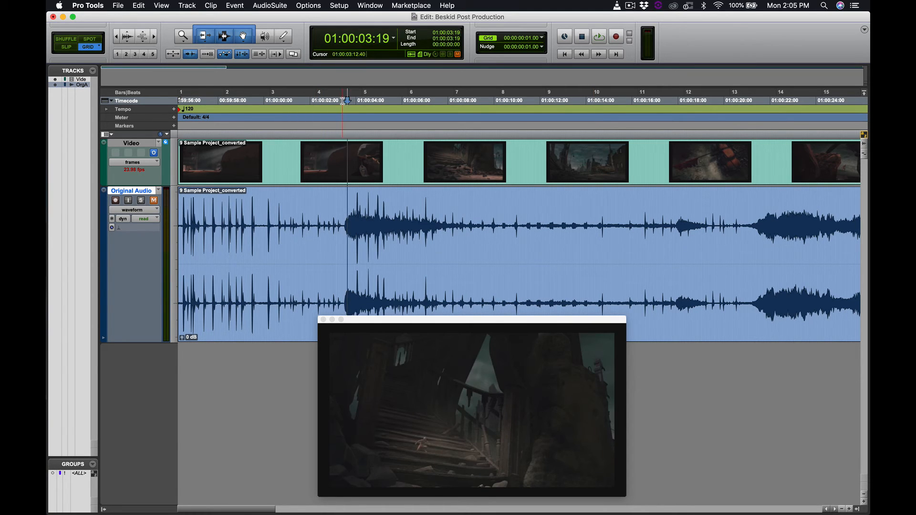
{"action": "left_click", "coordinate": [343, 101]}
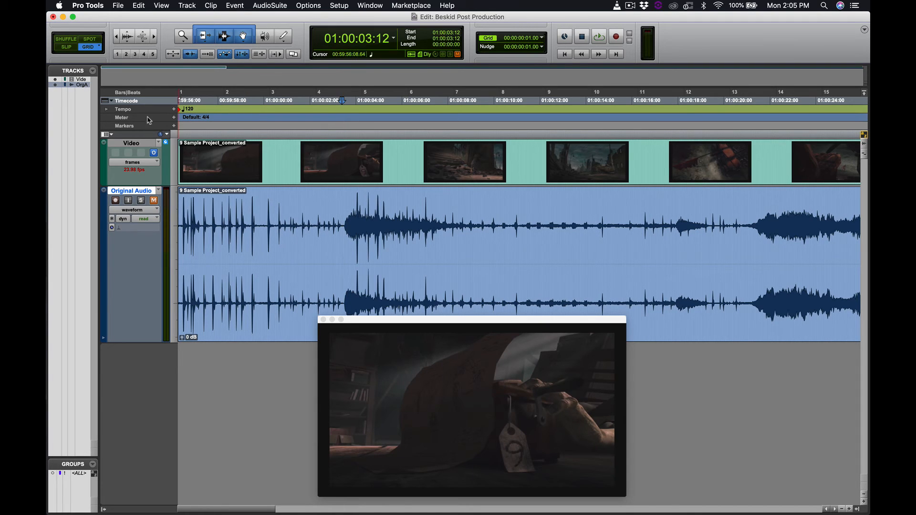
{"action": "left_click", "coordinate": [174, 126]}
{"action": "type", "text": "Be"}
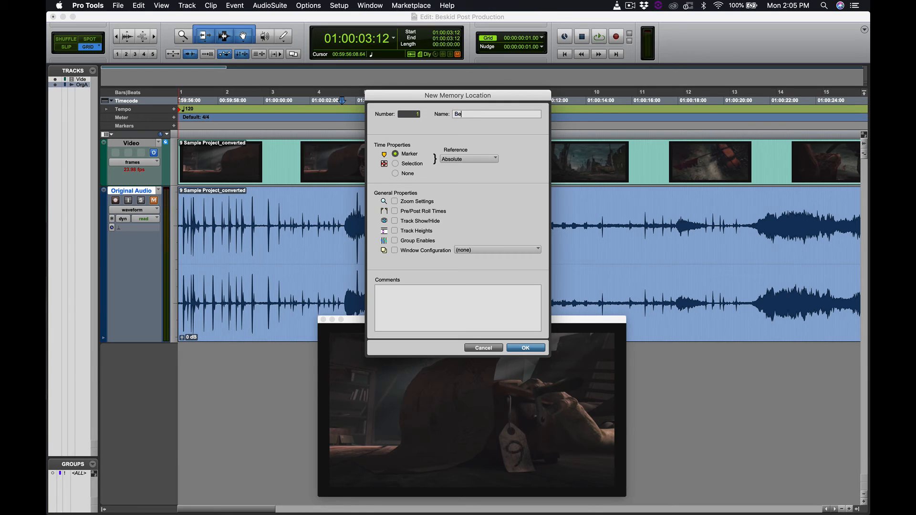
{"action": "type", "text": "ginning"}
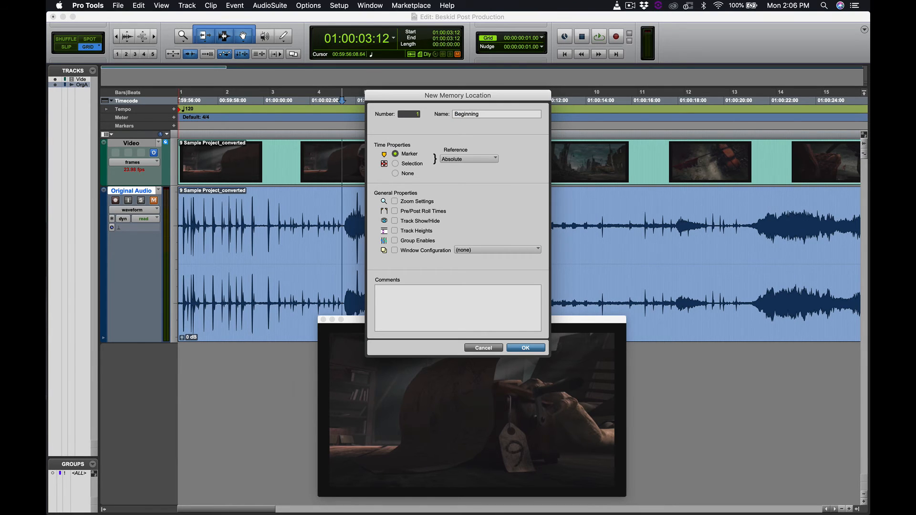
{"action": "key", "text": "Return"}
Step: Add a marker named End at 01:00:21:17
{"action": "left_click", "coordinate": [760, 101]}
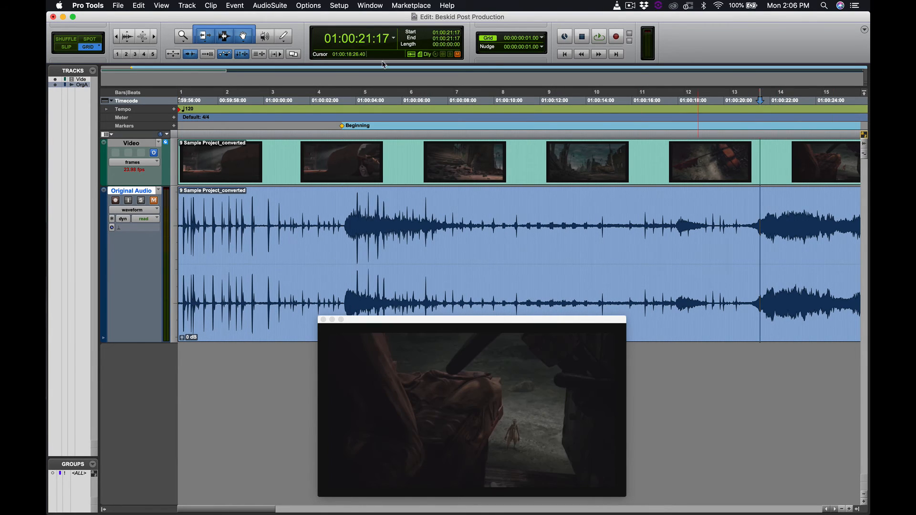
{"action": "left_click", "coordinate": [175, 126]}
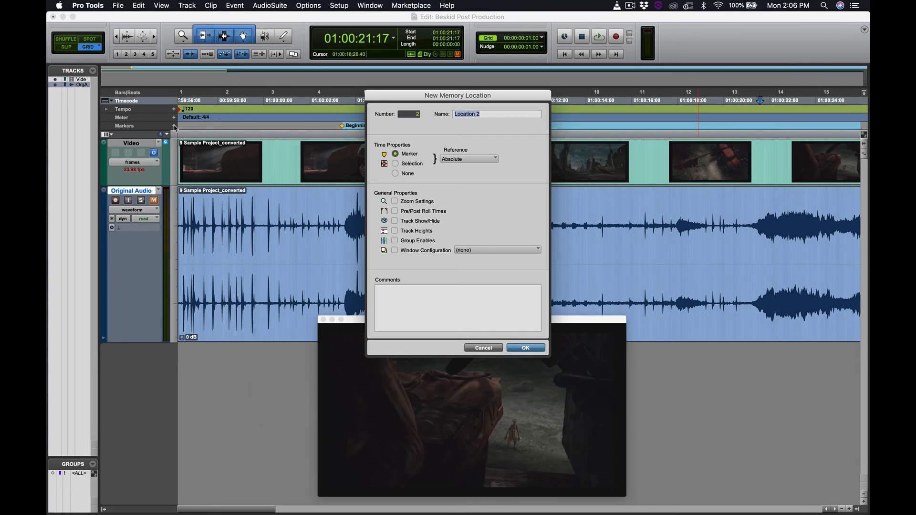
{"action": "type", "text": "End"}
{"action": "key", "text": "Return"}
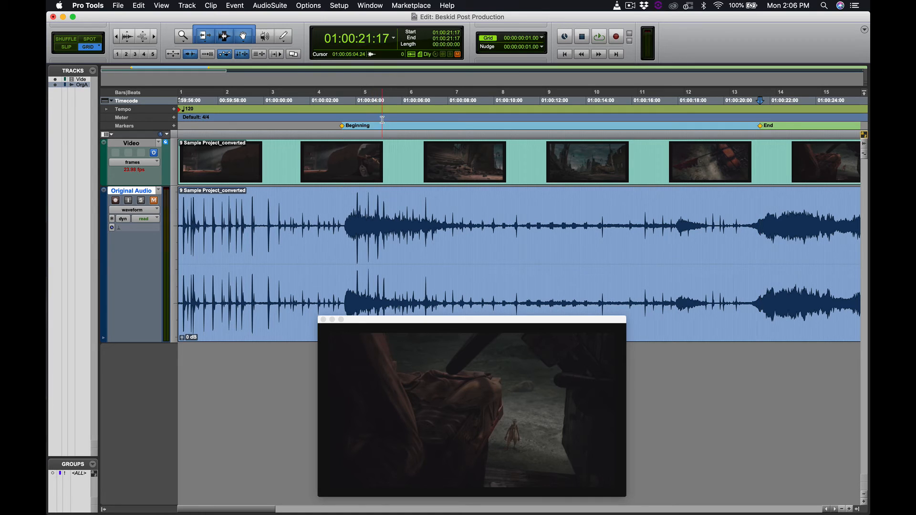
Step: Recall the Beginning marker and play a short stretch of the session from it
{"action": "left_click", "coordinate": [343, 127]}
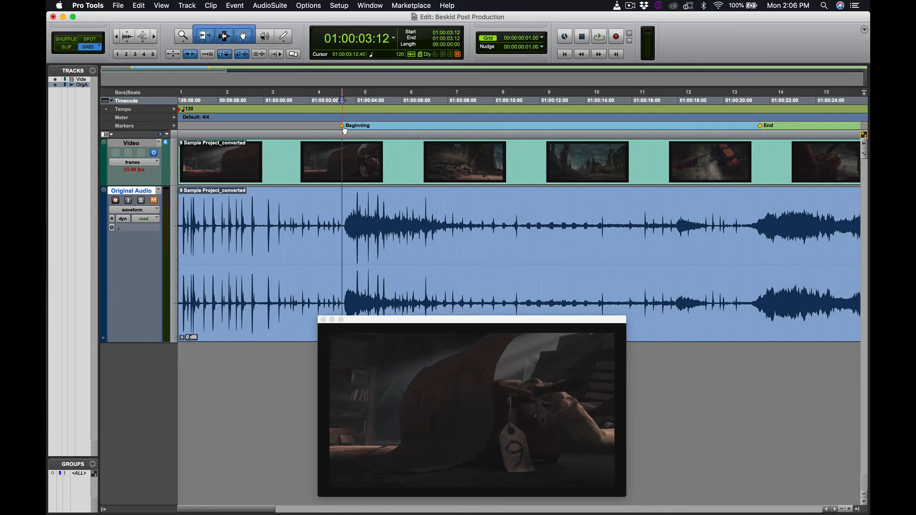
{"action": "key", "text": "space"}
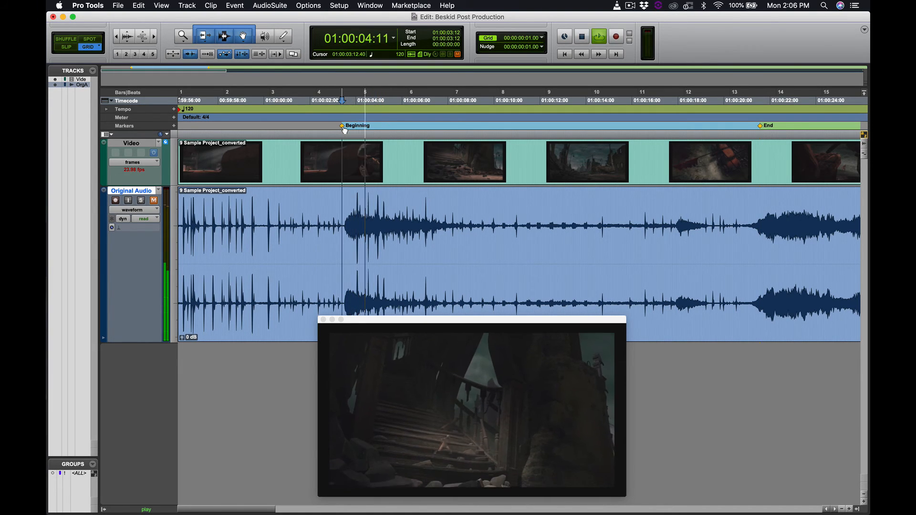
{"action": "key", "text": "space"}
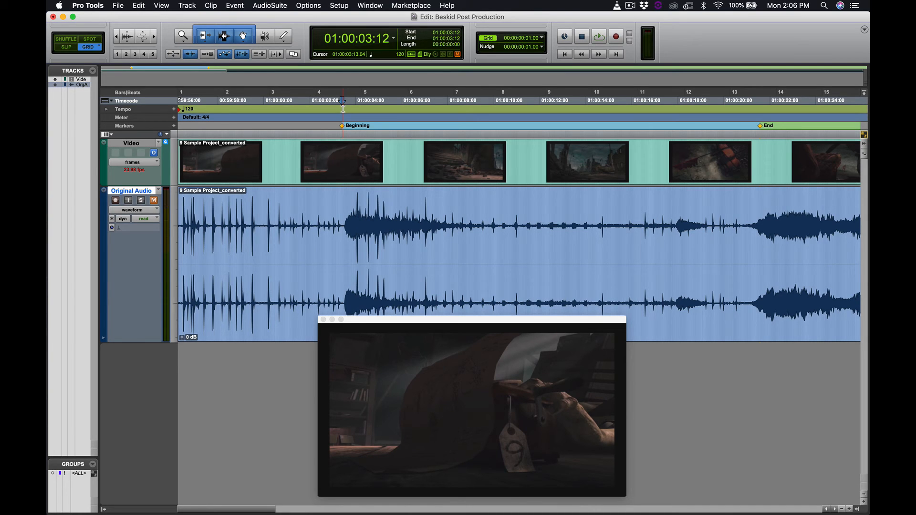
Step: Add a marker named "Ext, Street" at 01:00:03:20, where the exterior scene is showing
{"action": "left_click", "coordinate": [348, 102]}
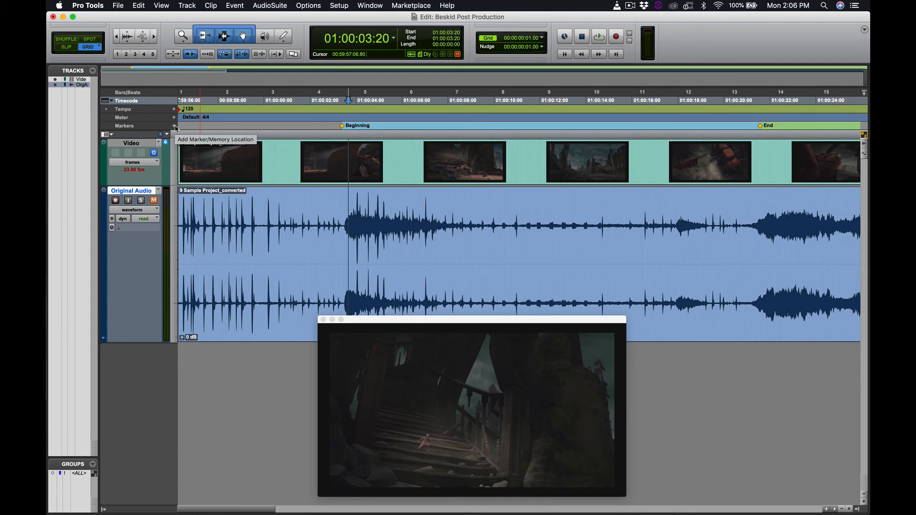
{"action": "left_click", "coordinate": [174, 127]}
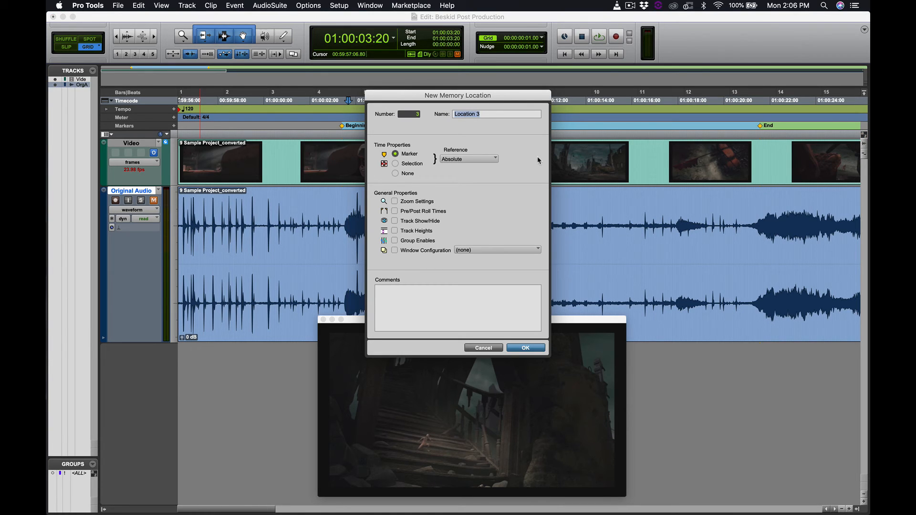
{"action": "key", "text": "BackSpace"}
{"action": "type", "text": "Ext Street"}
{"action": "left_click", "coordinate": [463, 114]}
{"action": "type", "text": ","}
{"action": "left_click", "coordinate": [527, 348]}
Step: Move the Ext, Street marker to 01:00:03:16 and compare the picture at 01:00:03:15 and at the marker
{"action": "key", "text": "super+bracketright"}
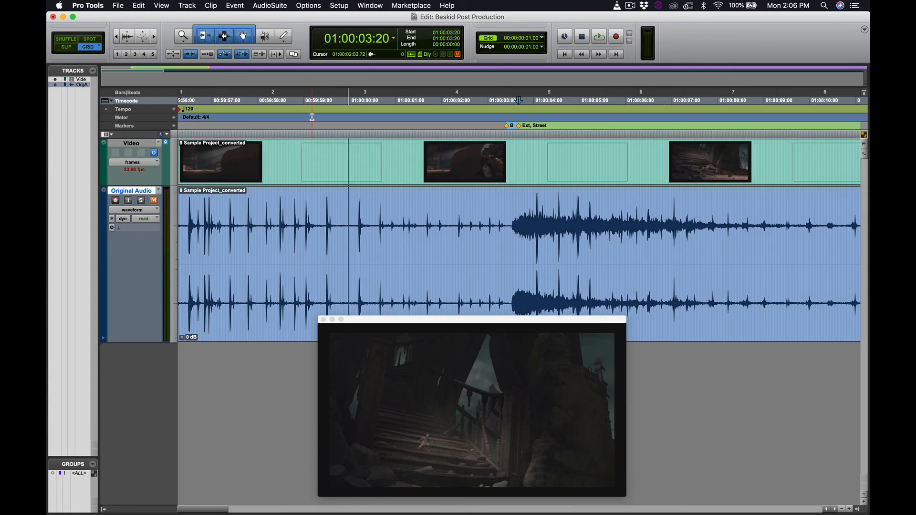
{"action": "key", "text": "super+bracketright"}
{"action": "key", "text": "super+bracketright"}
{"action": "key", "text": "super+bracketright"}
{"action": "key", "text": "super+bracketright"}
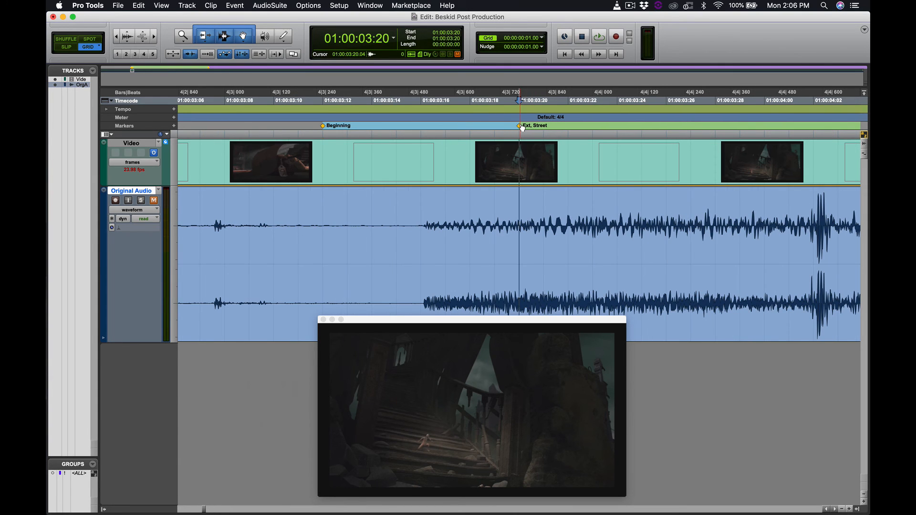
{"action": "mouse_move", "coordinate": [523, 128]}
{"action": "left_mouse_down"}
{"action": "mouse_move", "coordinate": [392, 133]}
{"action": "mouse_move", "coordinate": [422, 129]}
{"action": "left_mouse_up"}
{"action": "left_click", "coordinate": [396, 127]}
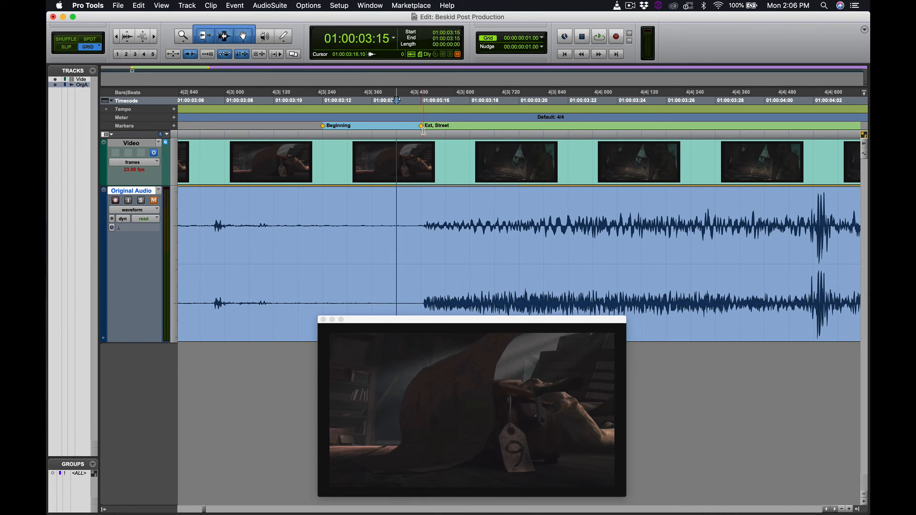
{"action": "left_click", "coordinate": [420, 130]}
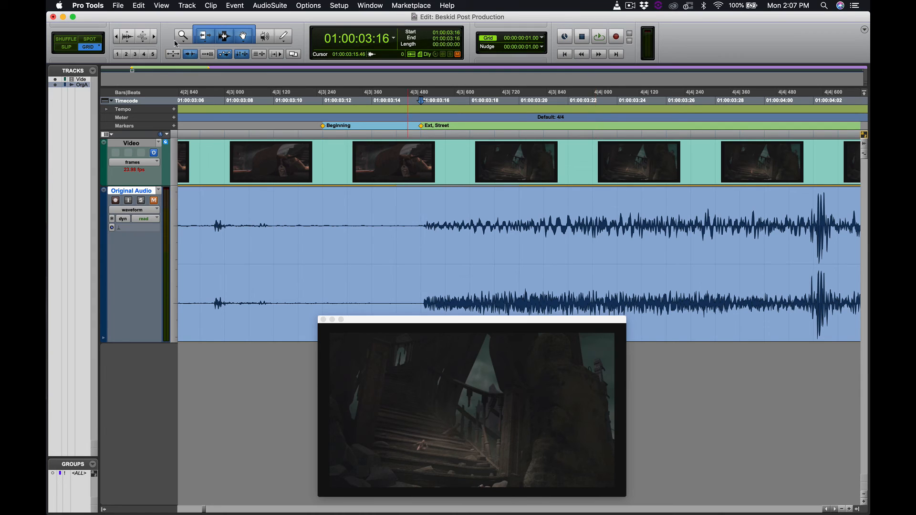
Step: Show a wider stretch of the timeline that includes both the Ext, Street and End markers
{"action": "left_click", "coordinate": [116, 37]}
{"action": "left_click", "coordinate": [116, 38]}
{"action": "left_click", "coordinate": [116, 38]}
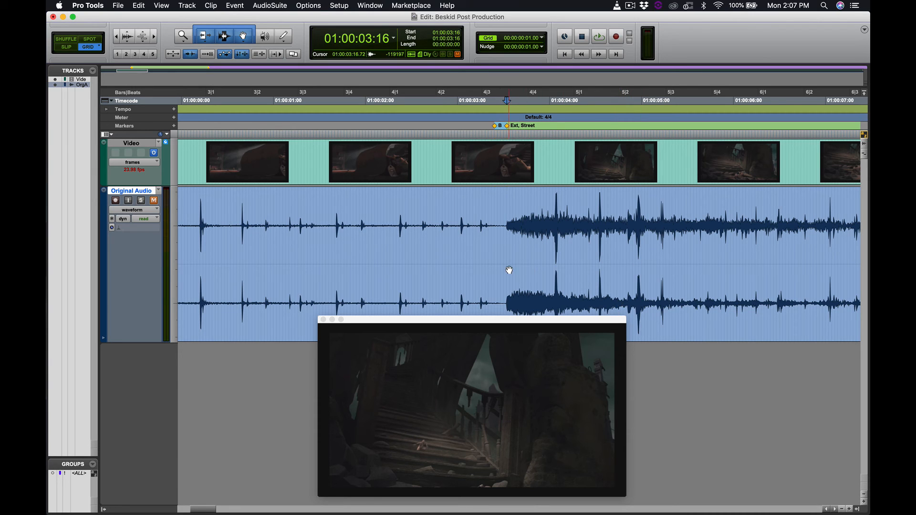
{"action": "key", "text": "r"}
{"action": "key", "text": "r"}
{"action": "key", "text": "r"}
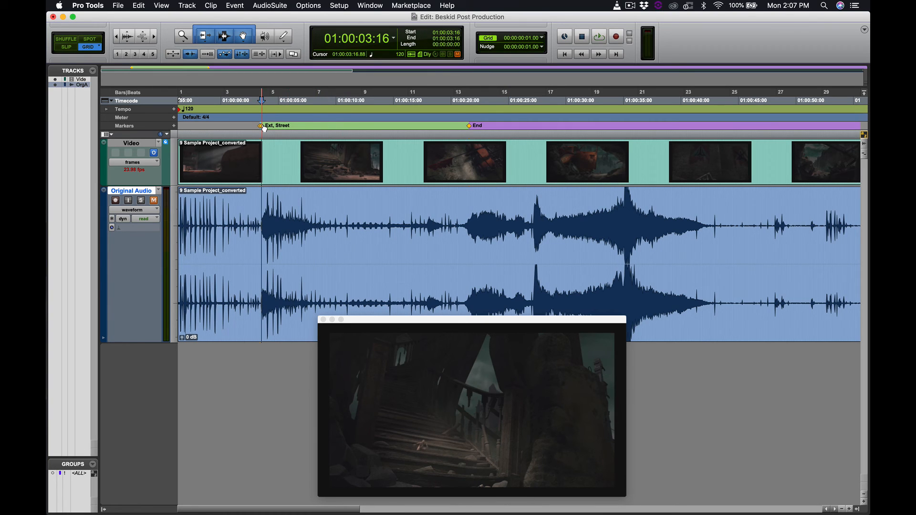
Step: Switch to the SpottingNotesTemplate.xls workbook in Excel and narrow its window to leave part of the Pro Tools session in view
{"action": "mouse_move", "coordinate": [687, 498]}
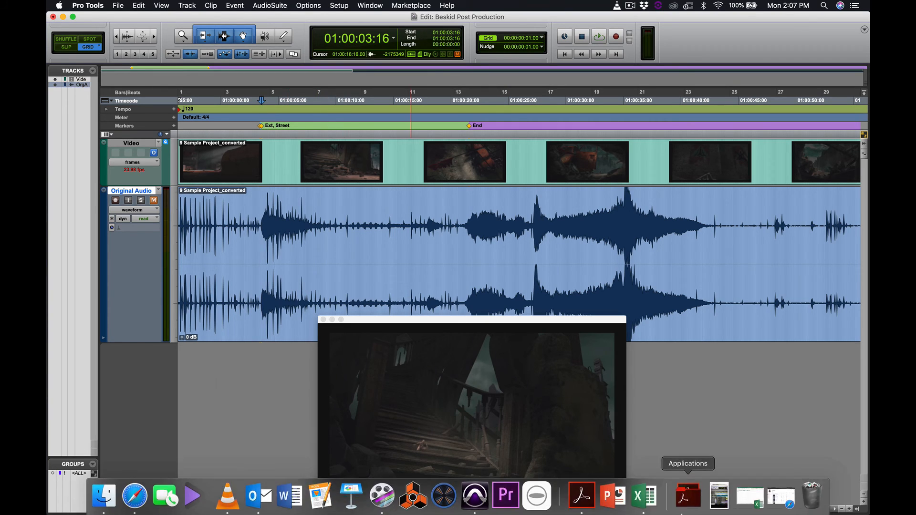
{"action": "left_click", "coordinate": [750, 498]}
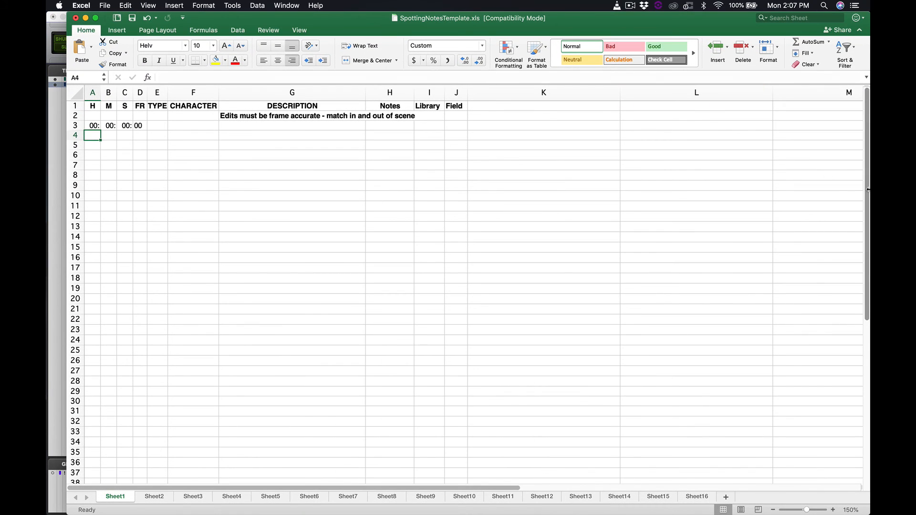
{"action": "left_click_drag", "start_coordinate": [556, 189], "coordinate": [481, 190]}
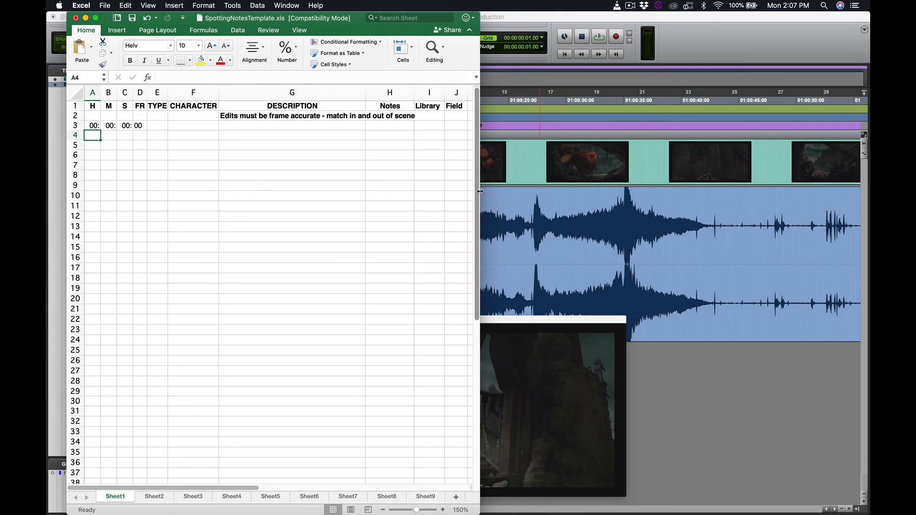
Step: Move the workbook window off the start of the Pro Tools timeline and enter 01 minutes, 04 seconds and 21 frames in row 4
{"action": "left_click_drag", "start_coordinate": [312, 18], "coordinate": [588, 5]}
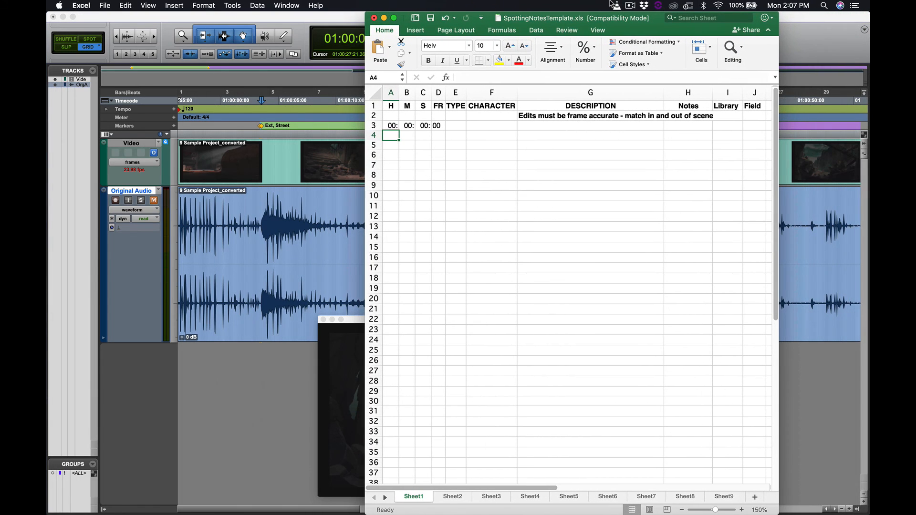
{"action": "left_click", "coordinate": [411, 137]}
{"action": "type", "text": "1"}
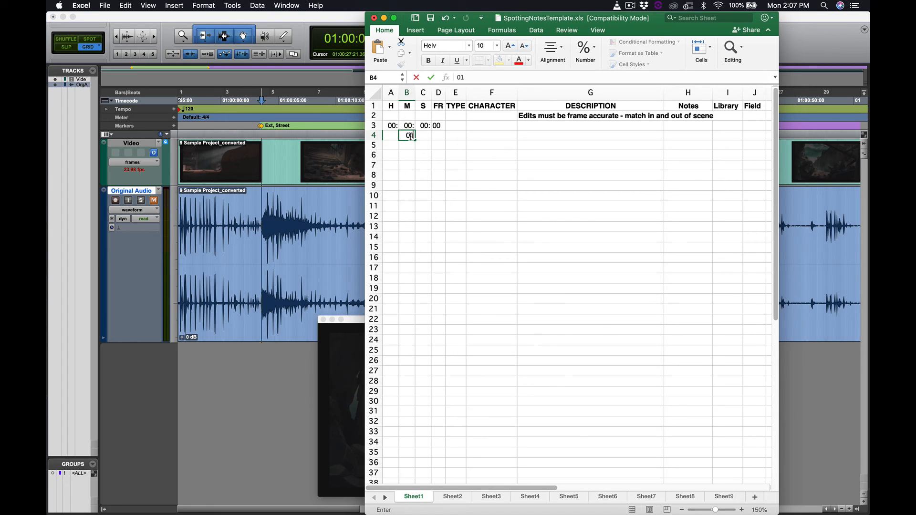
{"action": "left_click", "coordinate": [425, 136]}
{"action": "type", "text": "0"}
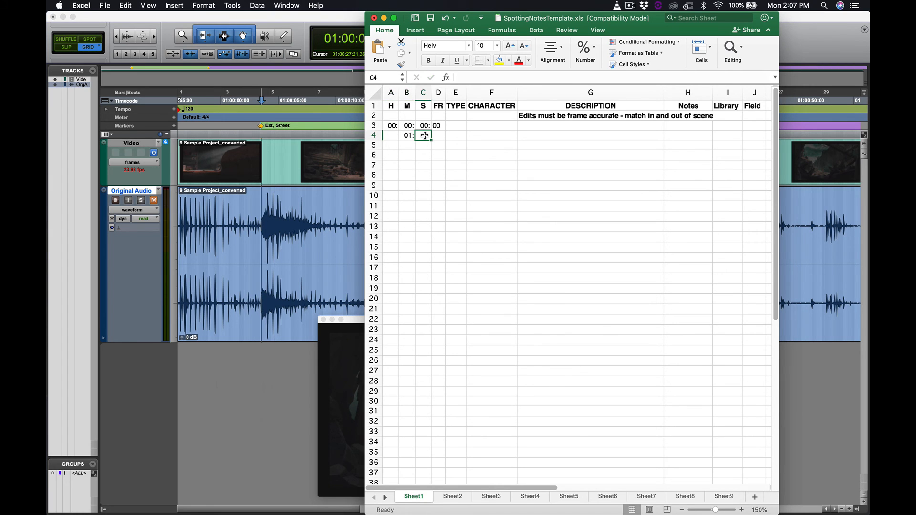
{"action": "type", "text": "4"}
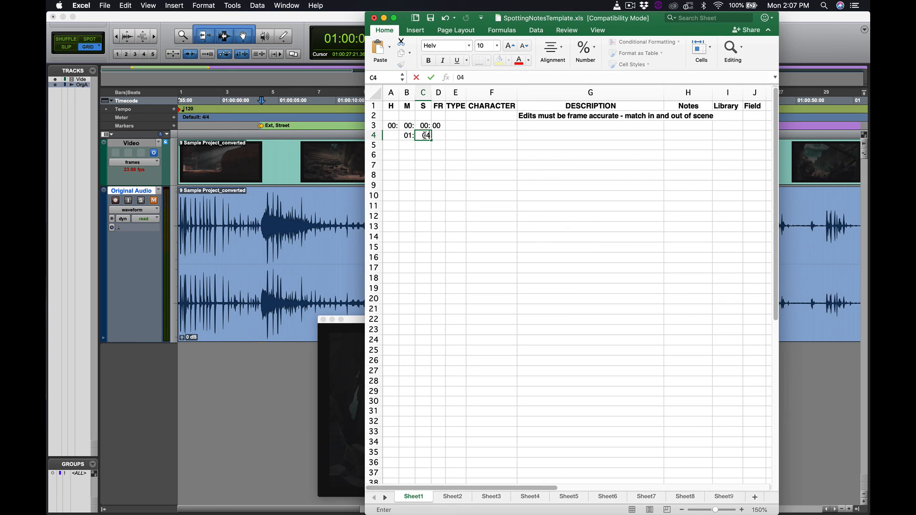
{"action": "left_click", "coordinate": [437, 137]}
{"action": "type", "text": "21"}
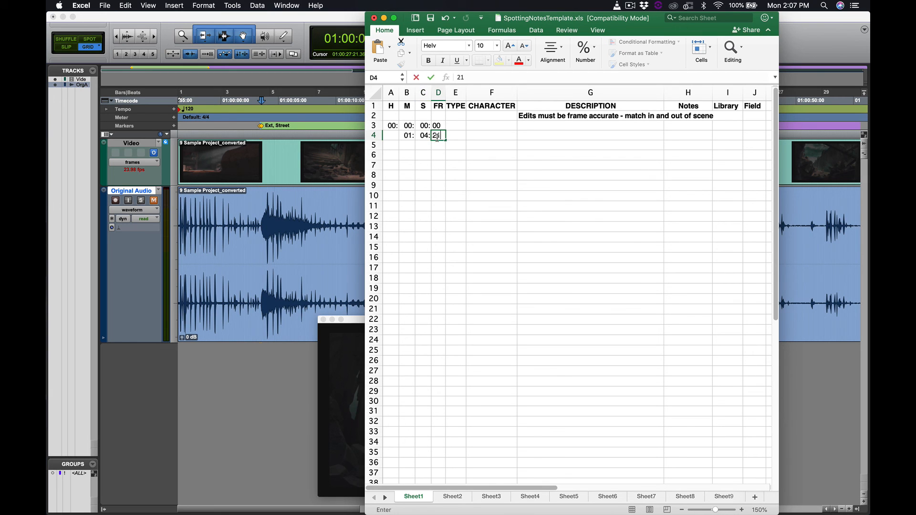
Step: Give the row 4 cue the type SFX and the description "Lightning Crash"
{"action": "left_click", "coordinate": [529, 137]}
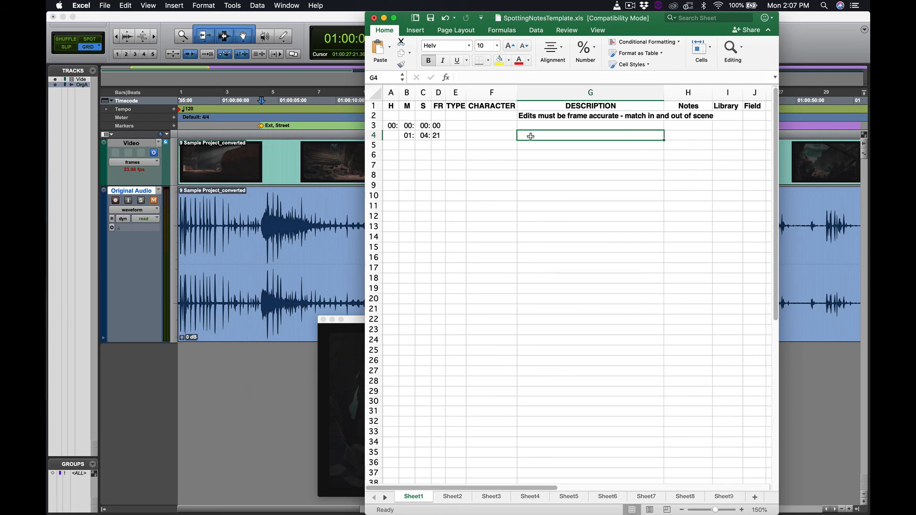
{"action": "left_click", "coordinate": [458, 136]}
{"action": "type", "text": "SFX"}
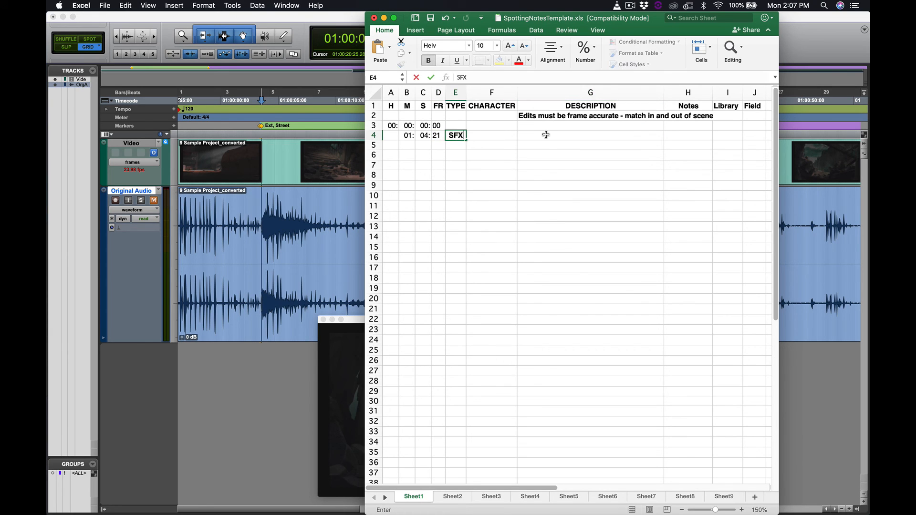
{"action": "left_click", "coordinate": [543, 137]}
{"action": "type", "text": "Lightn"}
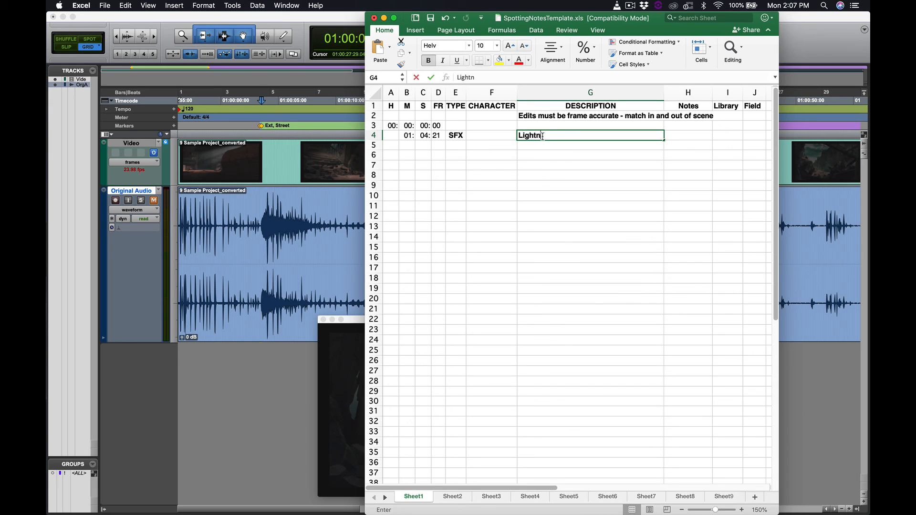
{"action": "type", "text": "ing Crash"}
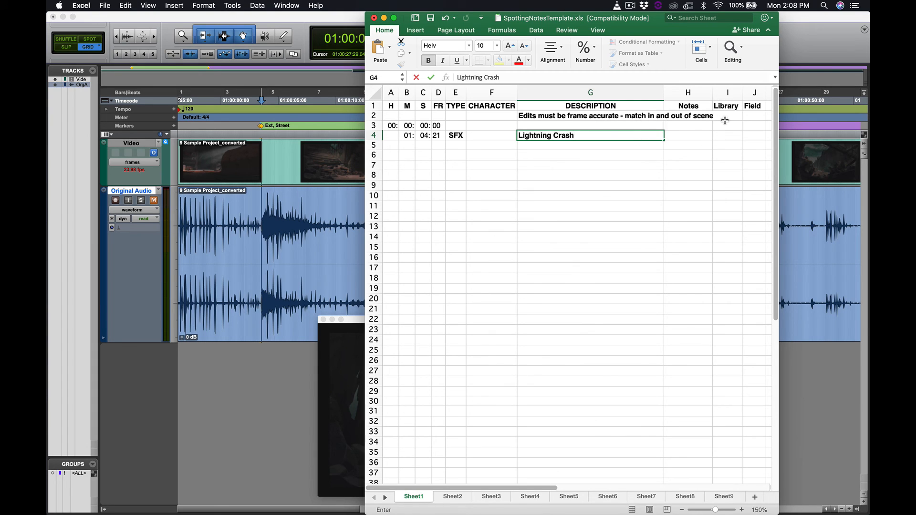
Step: Review the empty Library, Field and Character cells of the Lightning Crash row and minimize the workbook to return to the Pro Tools session
{"action": "left_click", "coordinate": [723, 136]}
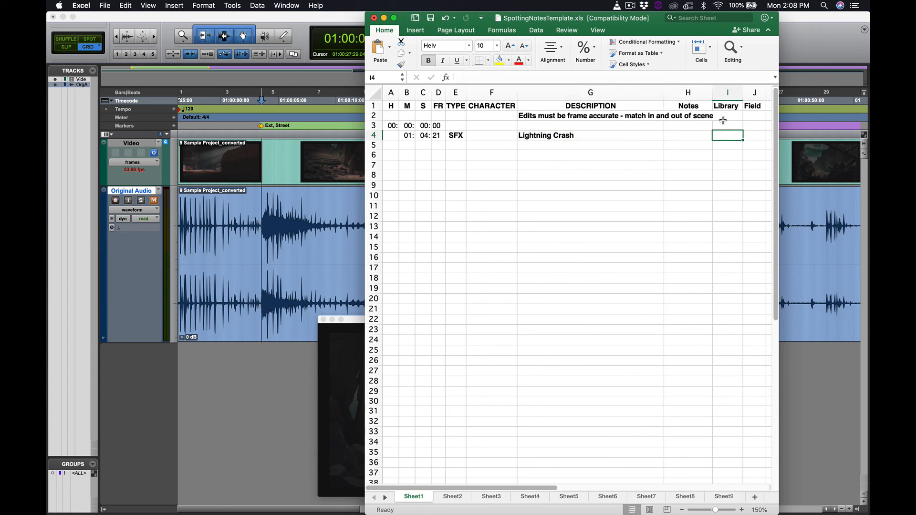
{"action": "left_click", "coordinate": [752, 138]}
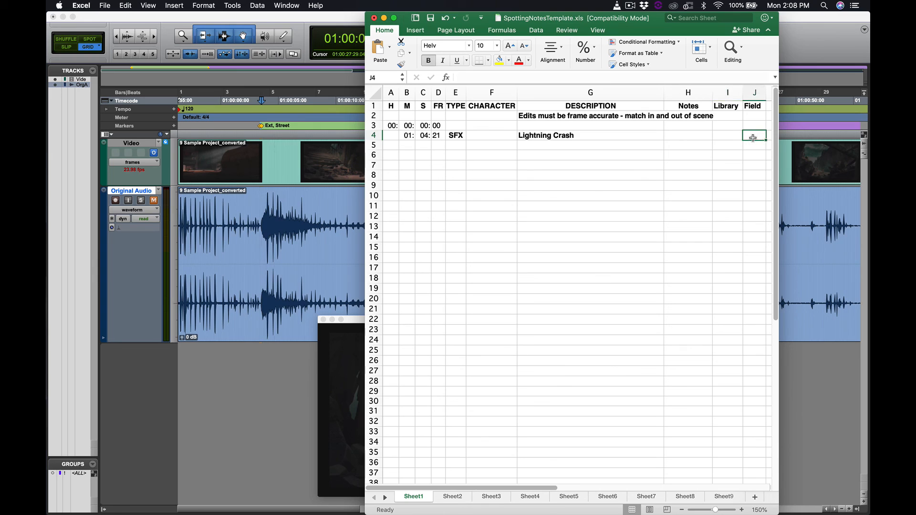
{"action": "left_click", "coordinate": [729, 137]}
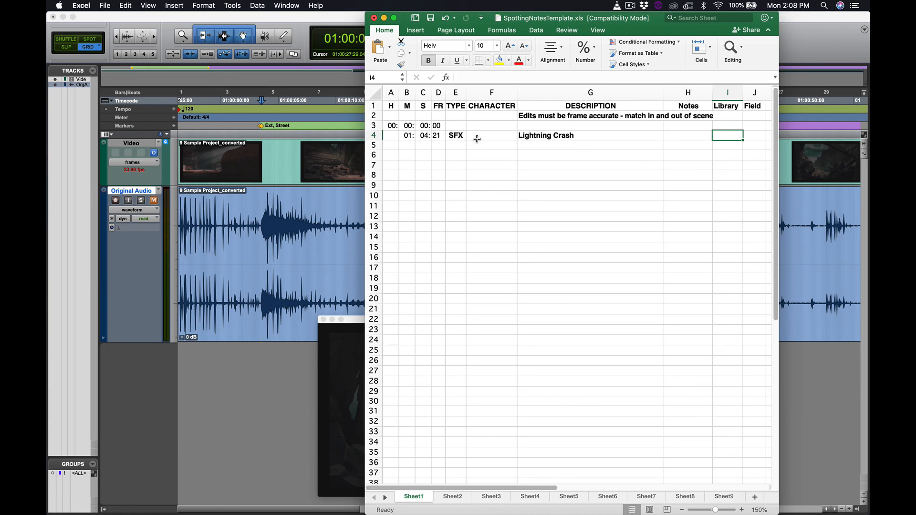
{"action": "left_click", "coordinate": [481, 137]}
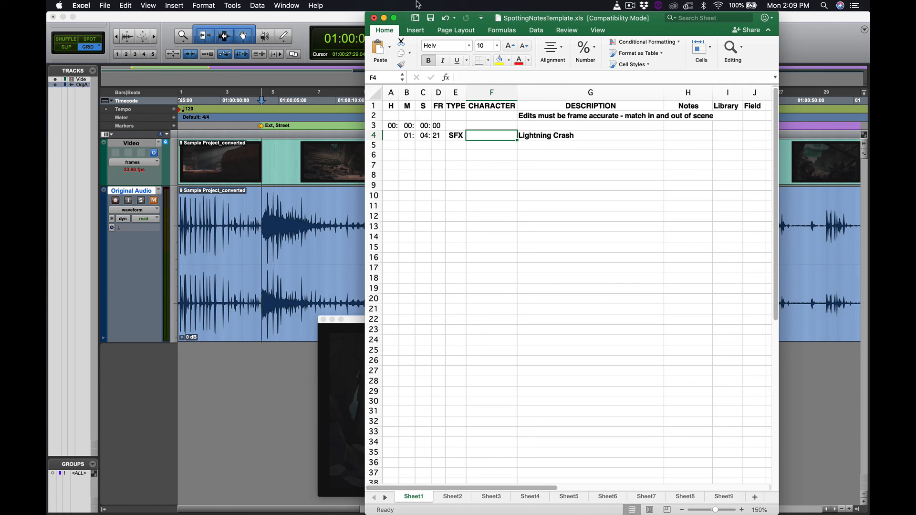
{"action": "left_click", "coordinate": [384, 18]}
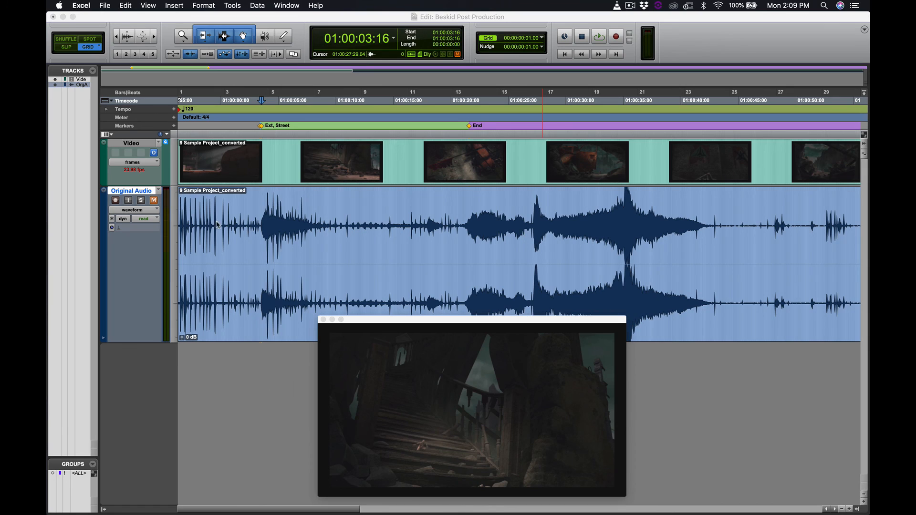